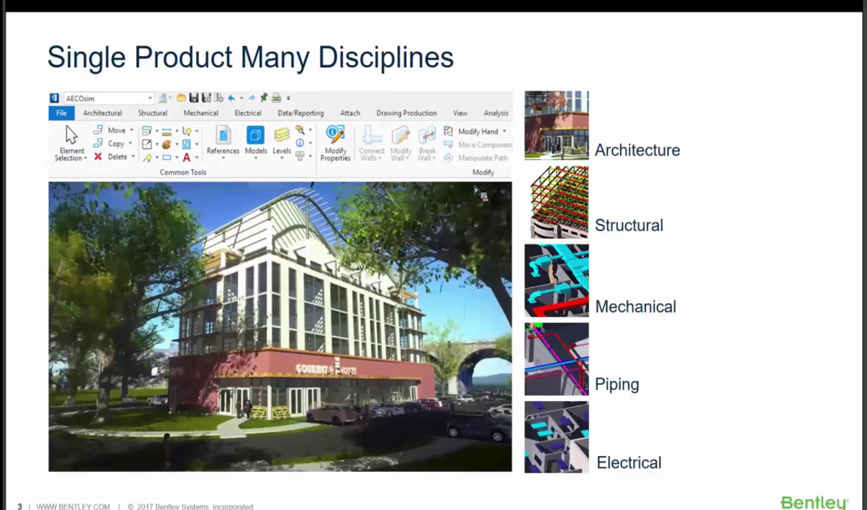
Step: Advance the slide show to slide 4, Product Companion Features and Applications
key("Right")
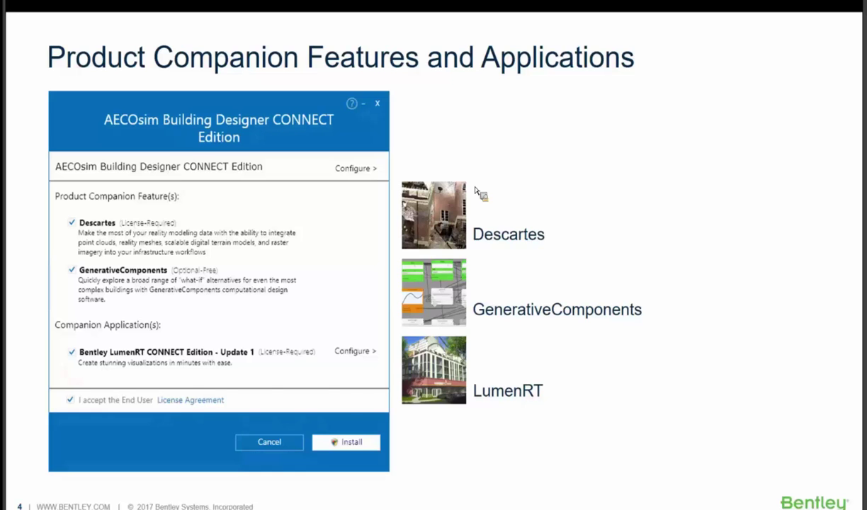
Step: Move past slide 5 and bring up AECOsim's Welcome page with its courses and news
key("Right")
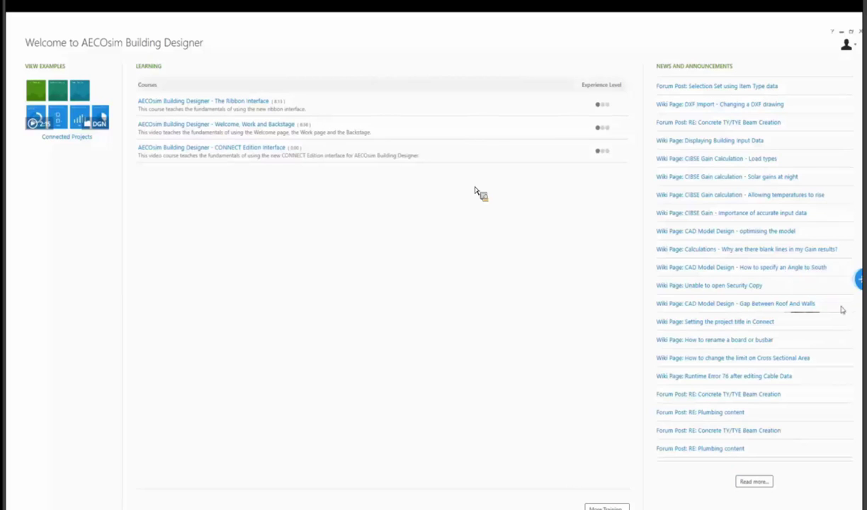
mouse_move(858, 282)
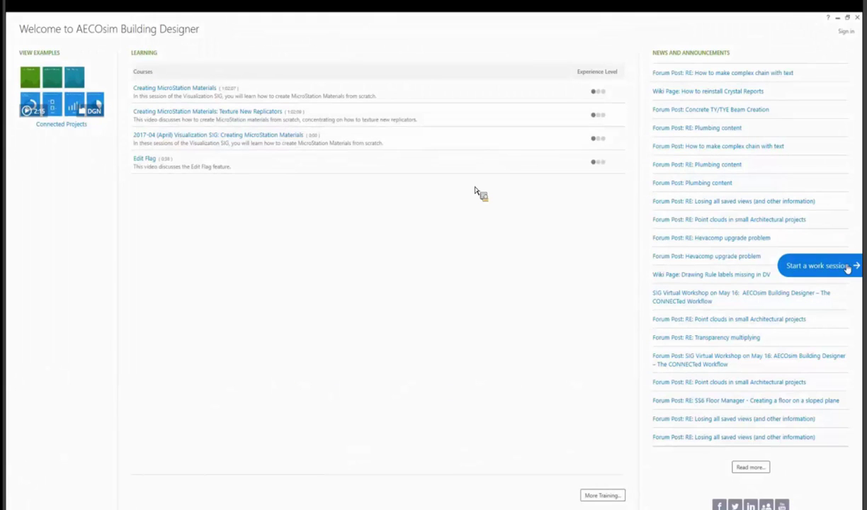
Step: Start a work session and browse the worksets in the AECOsimExamples workspace
left_click(848, 267)
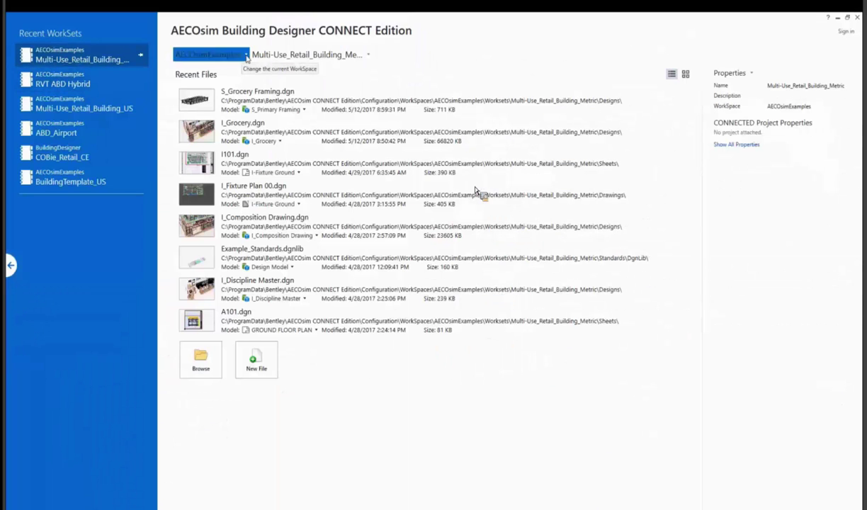
left_click(246, 56)
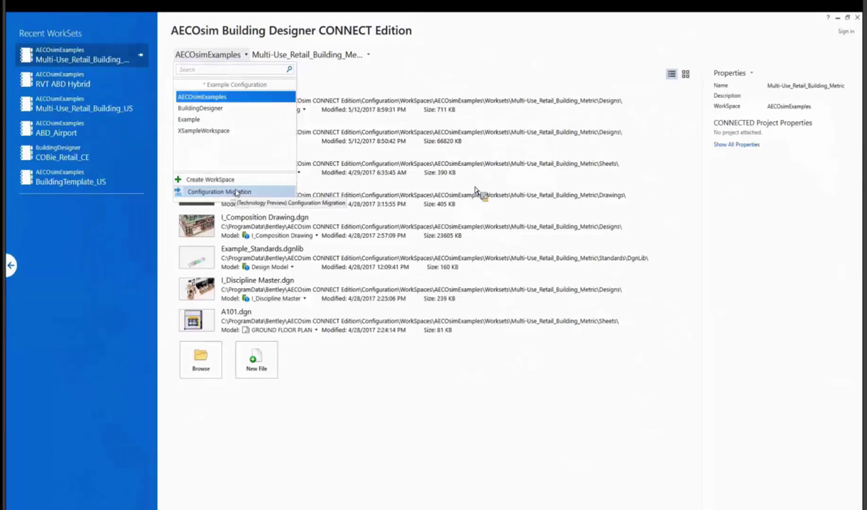
left_click(319, 55)
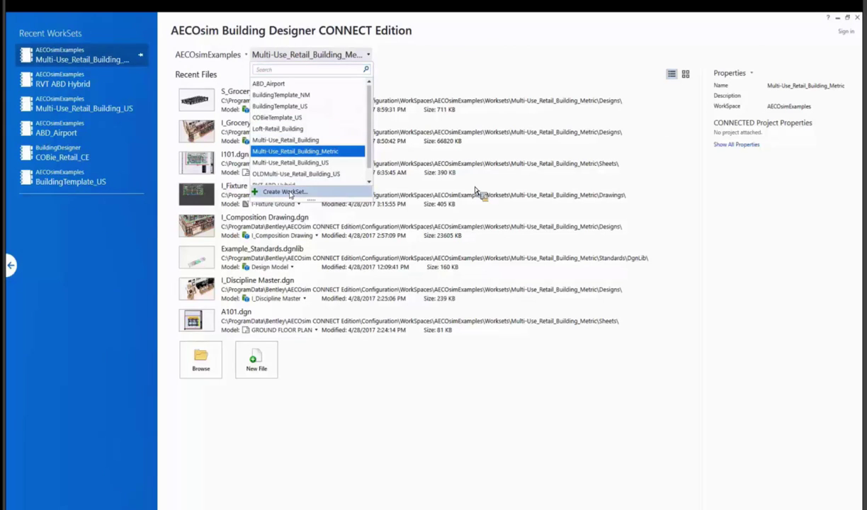
Step: Begin creating a new WorkSet with the template left at None, then cancel
left_click(287, 192)
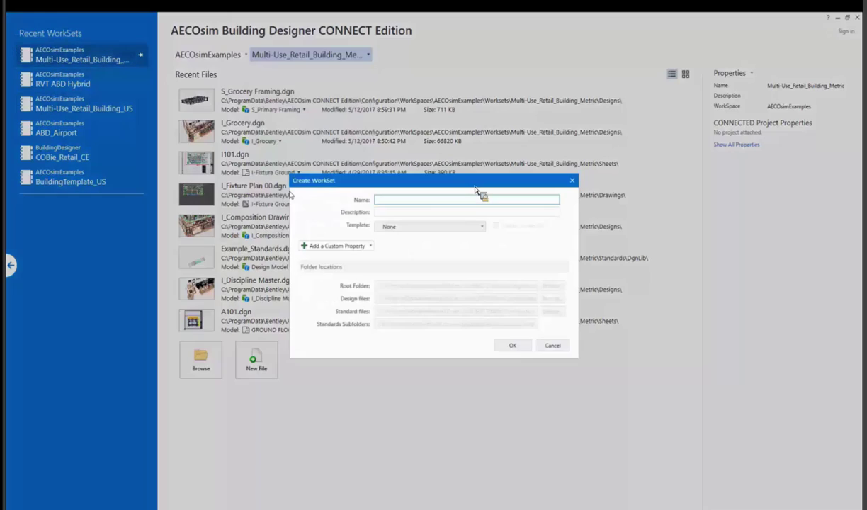
left_click(407, 227)
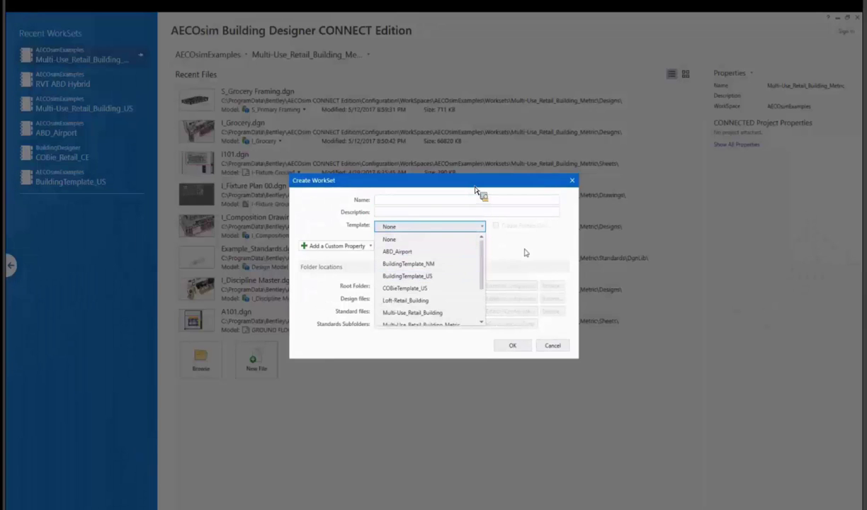
left_click(500, 243)
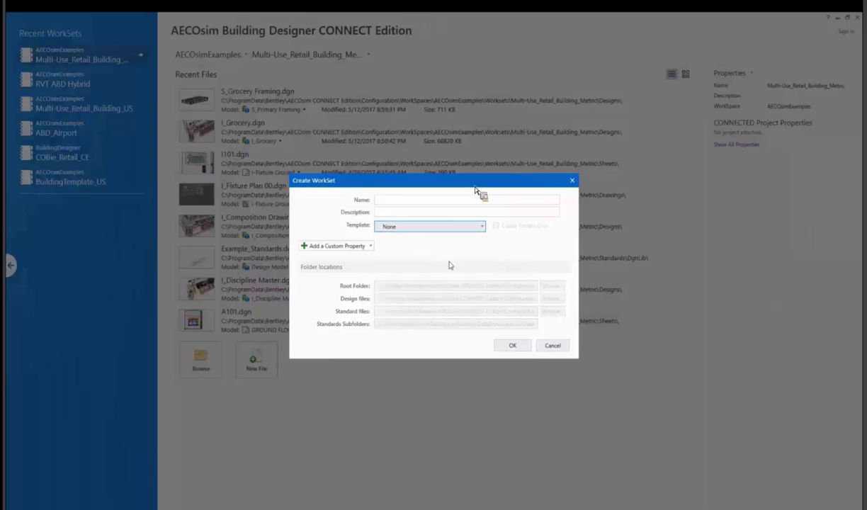
left_click(552, 346)
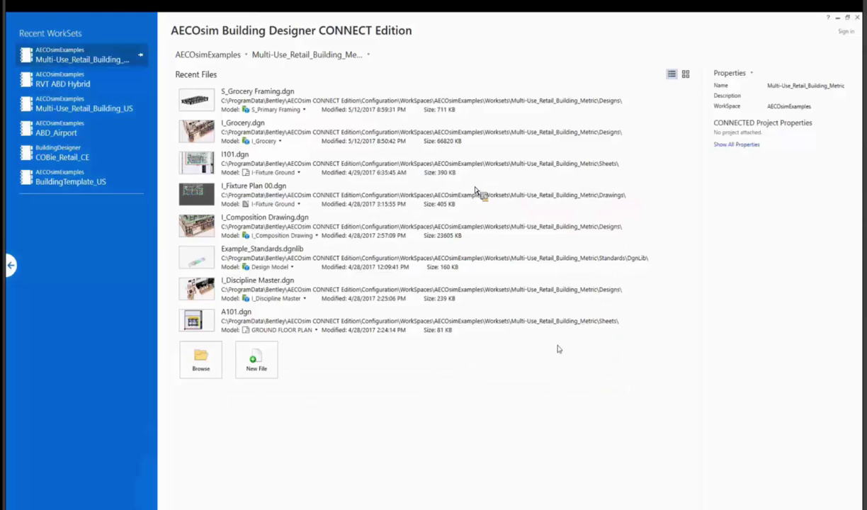
Step: Open the Designs folder holding S_Grocery Framing.dgn in File Explorer, then close it
right_click(285, 102)
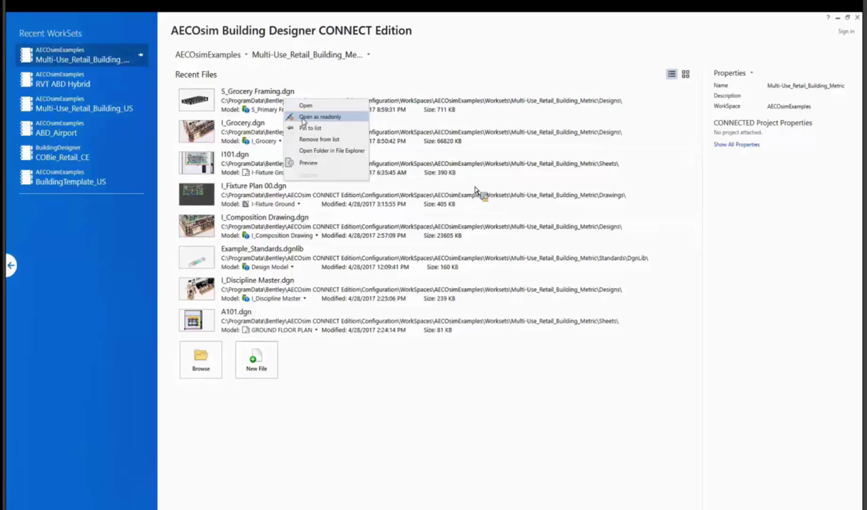
left_click(317, 151)
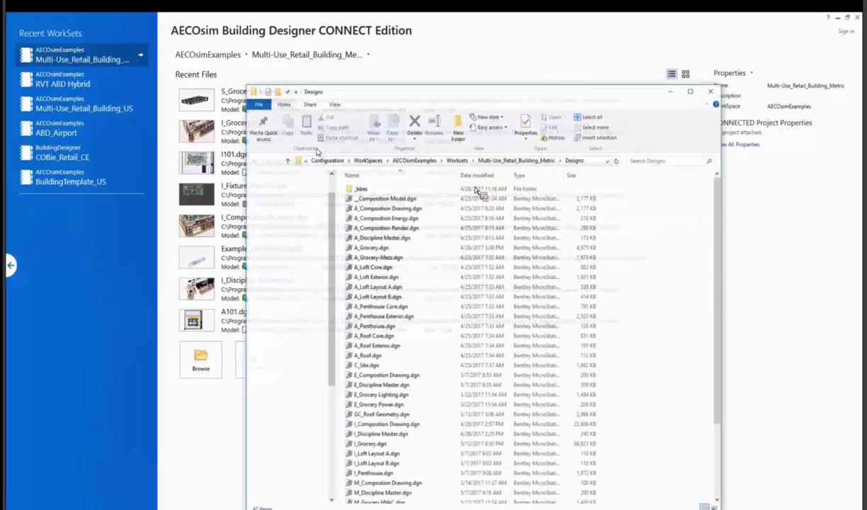
key("alt+F4")
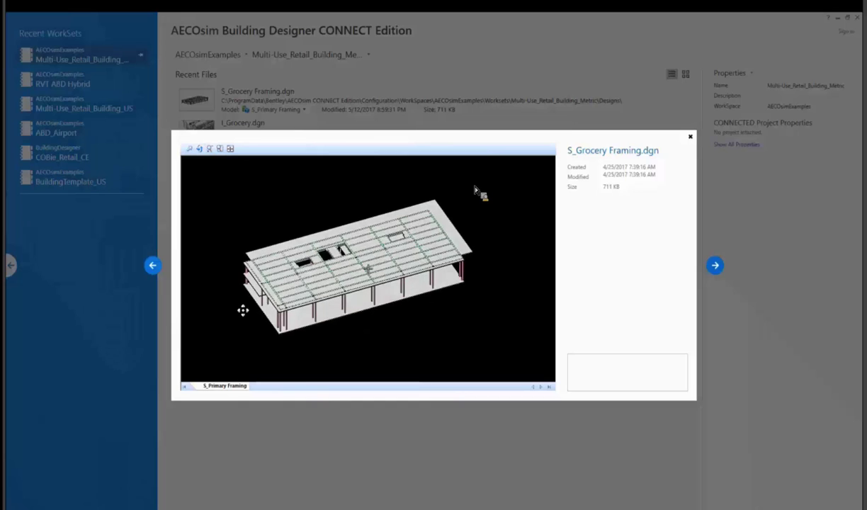
Step: Rotate the S_Grocery Framing model in the preview, then close the preview
right_click_drag(243, 309, 224, 310)
left_click(234, 274)
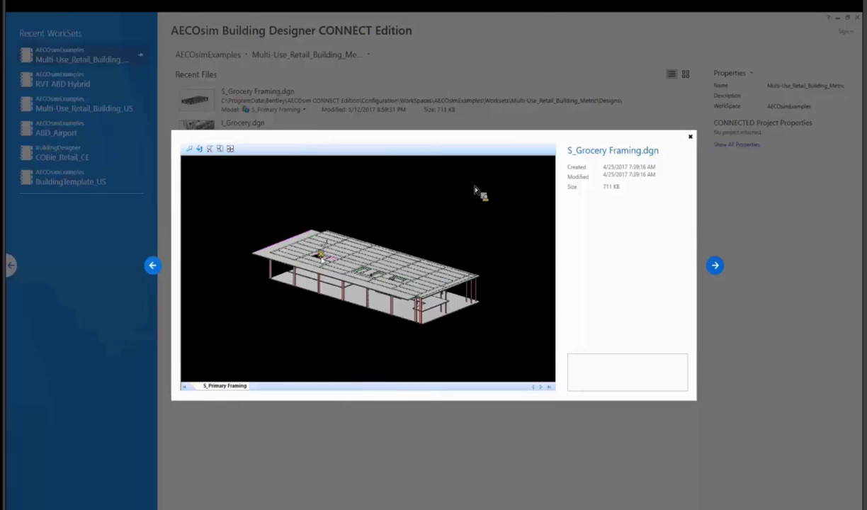
left_click(690, 138)
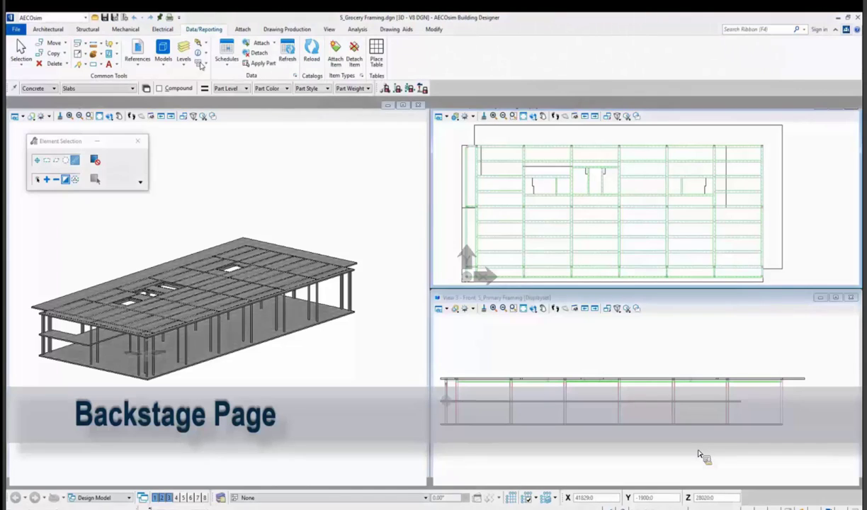
Step: Open the File backstage showing the Multi-Use_Retail_Building_Metric recent files
left_click(18, 31)
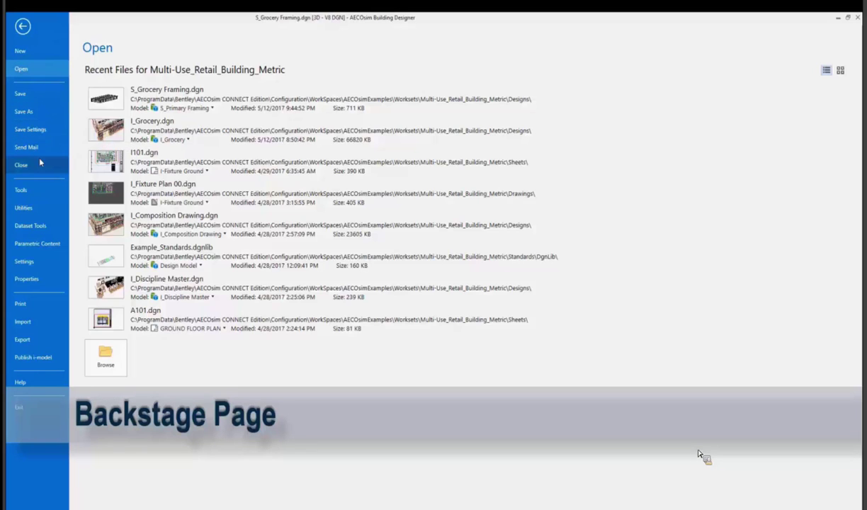
Step: View the backstage Tools page and the Part and IFC Utilities lists
left_click(39, 190)
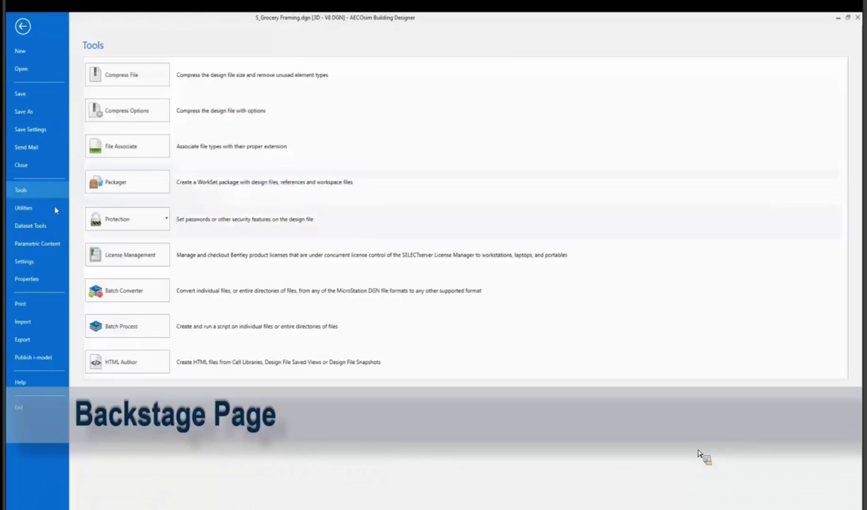
left_click(44, 210)
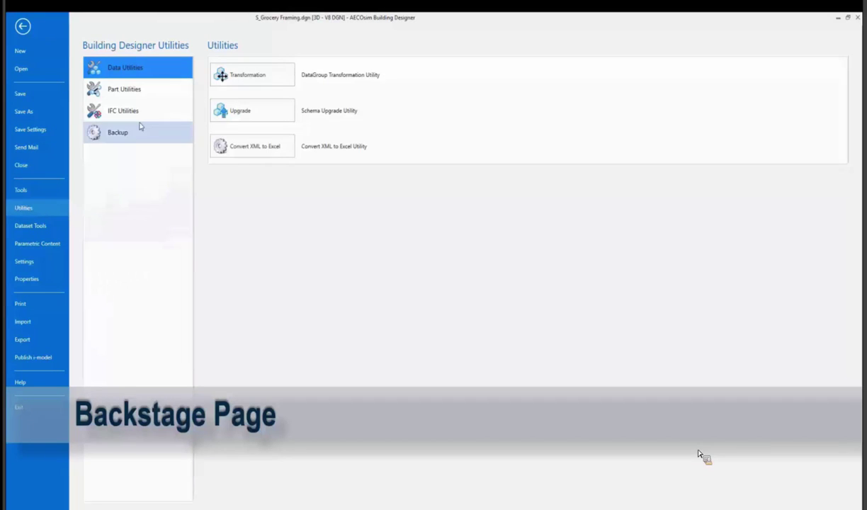
left_click(131, 92)
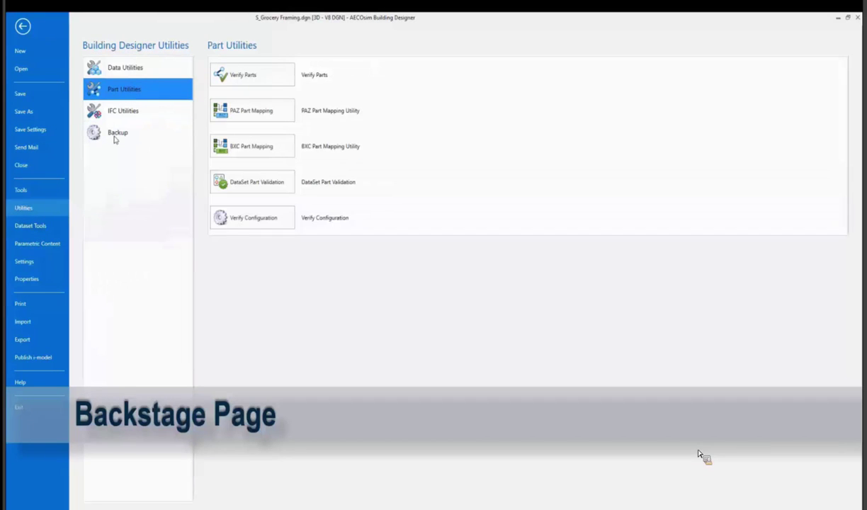
left_click(130, 112)
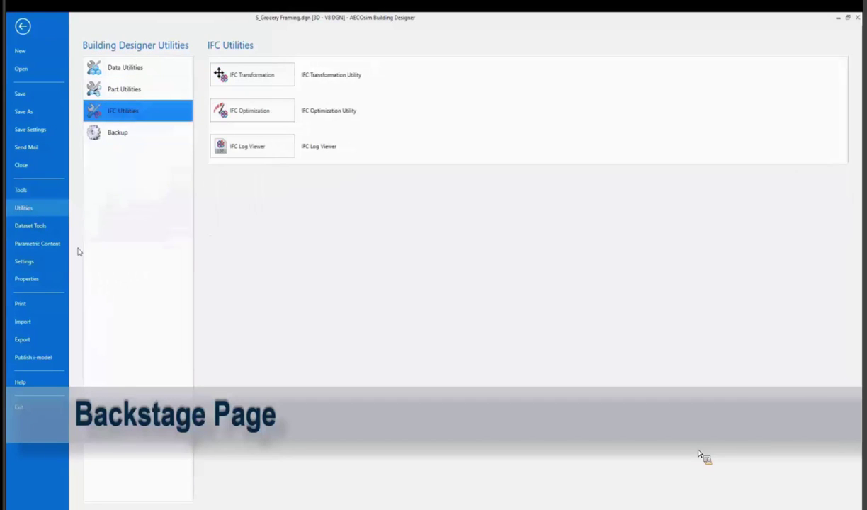
Step: Check Dataset Tools, then show the Building Settings list under Settings
left_click(39, 226)
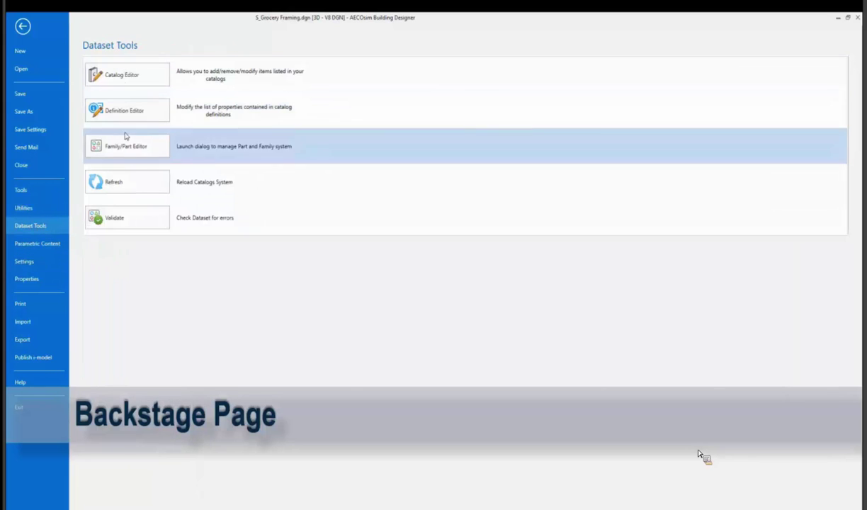
left_click(38, 268)
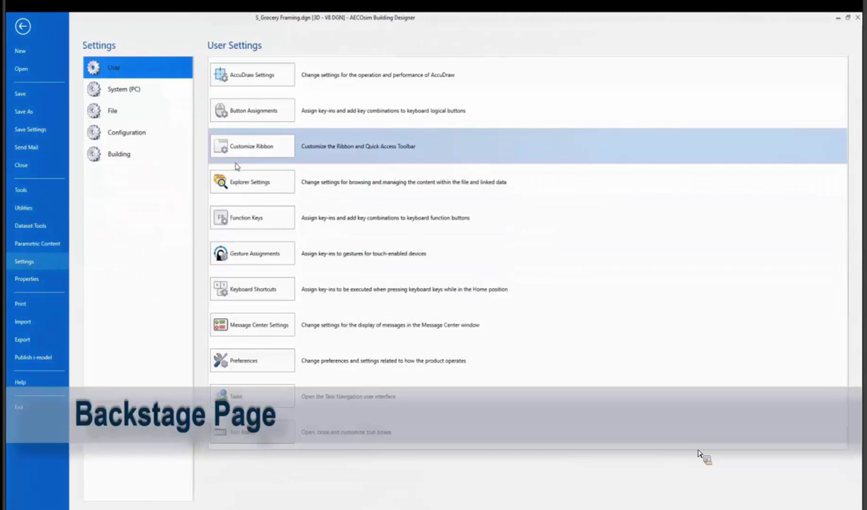
left_click(118, 153)
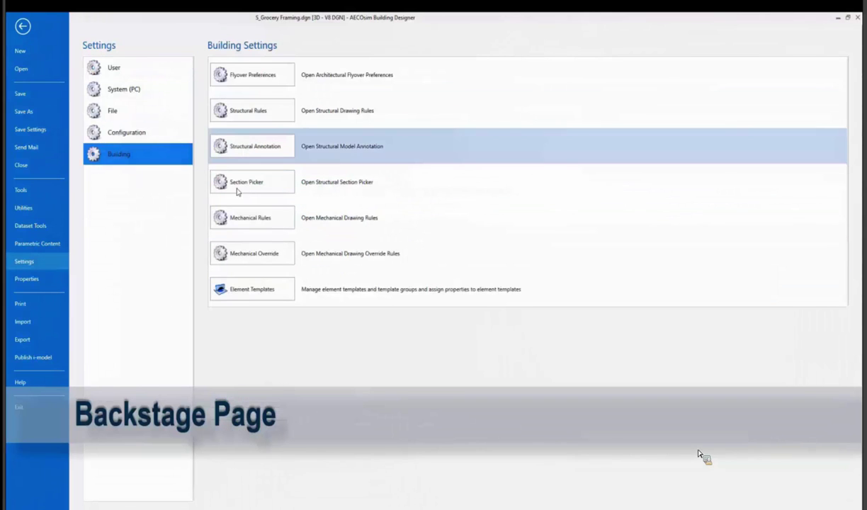
Step: Review the 3D Modeling and Structural import formats, then return to A_Discipline Master.dgn
left_click(36, 305)
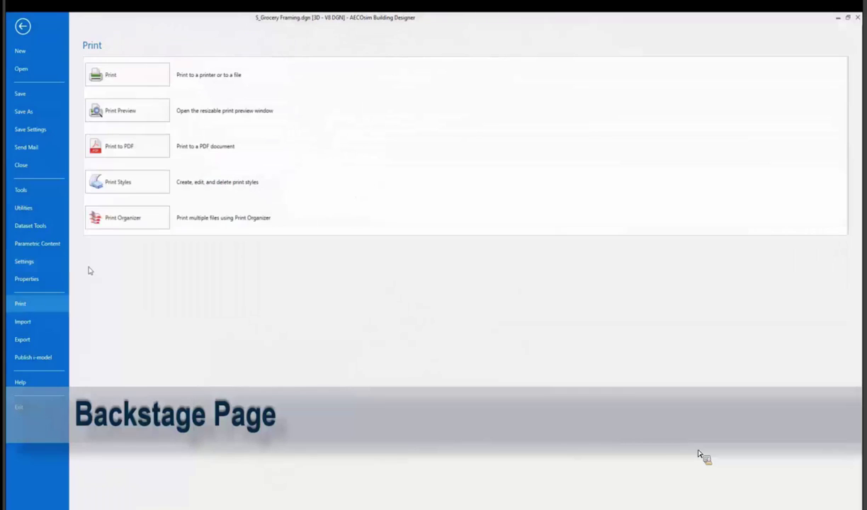
left_click(41, 322)
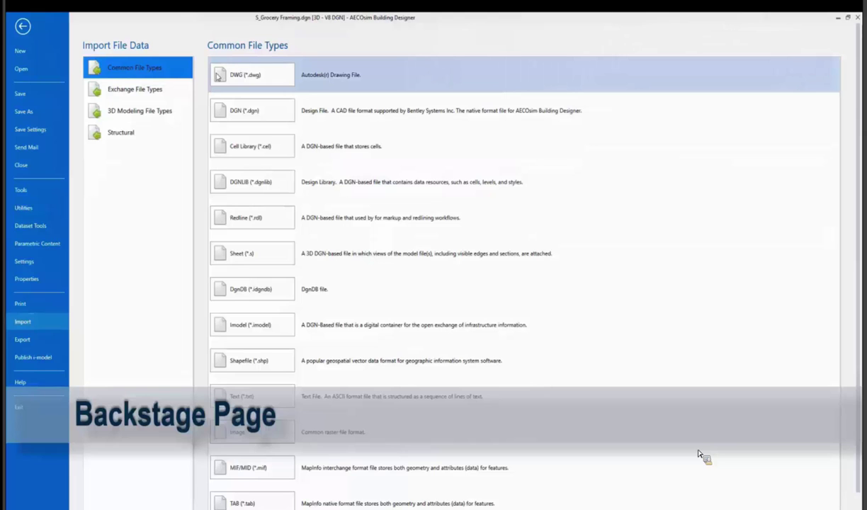
left_click(145, 111)
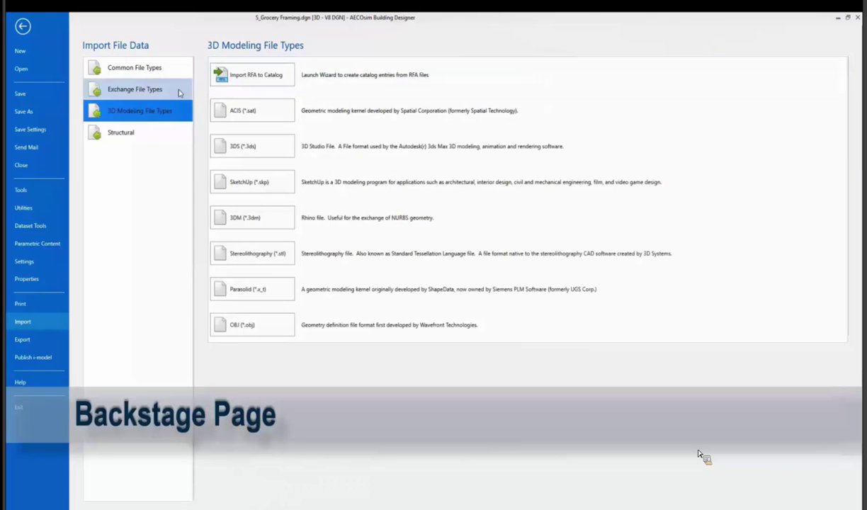
left_click(132, 134)
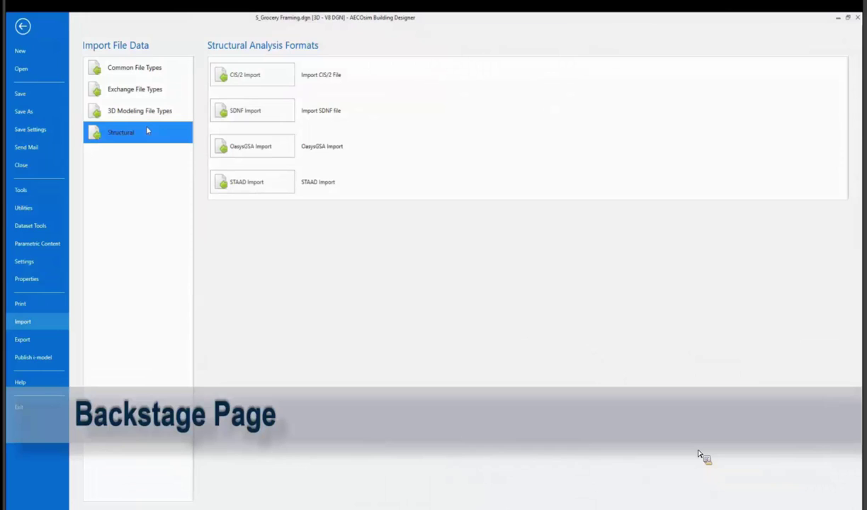
left_click(24, 29)
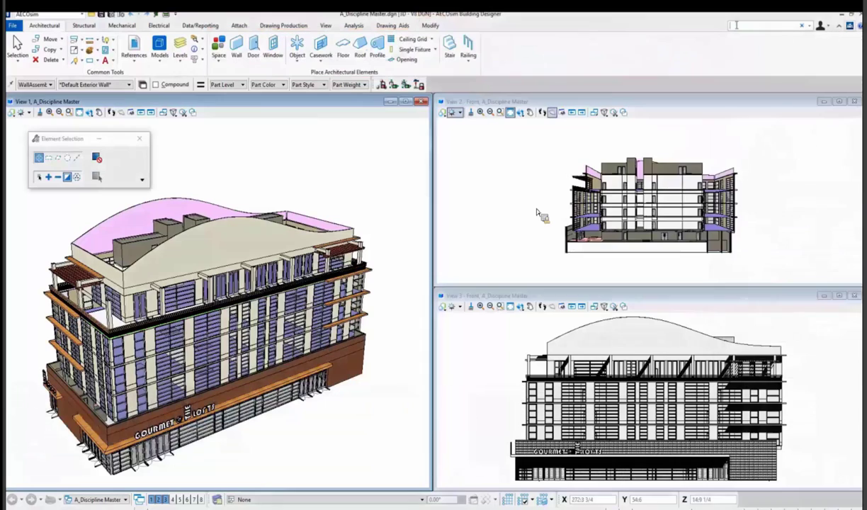
type("ACS")
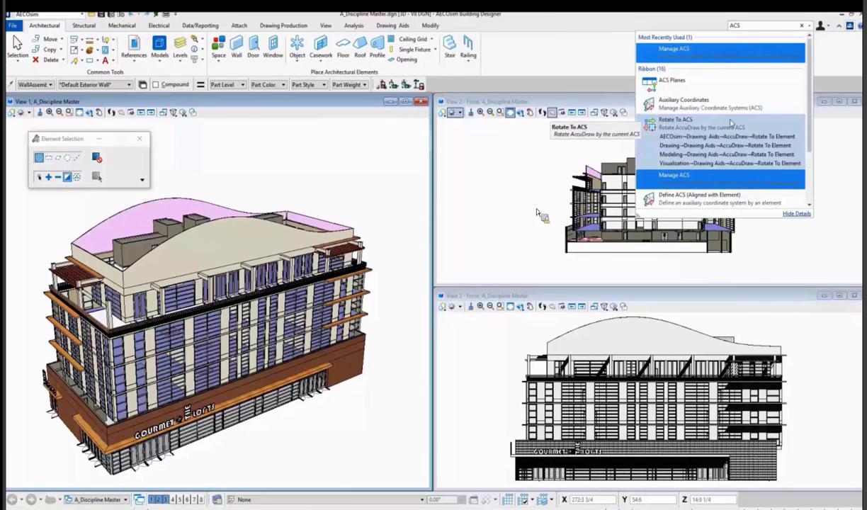
left_click(717, 199)
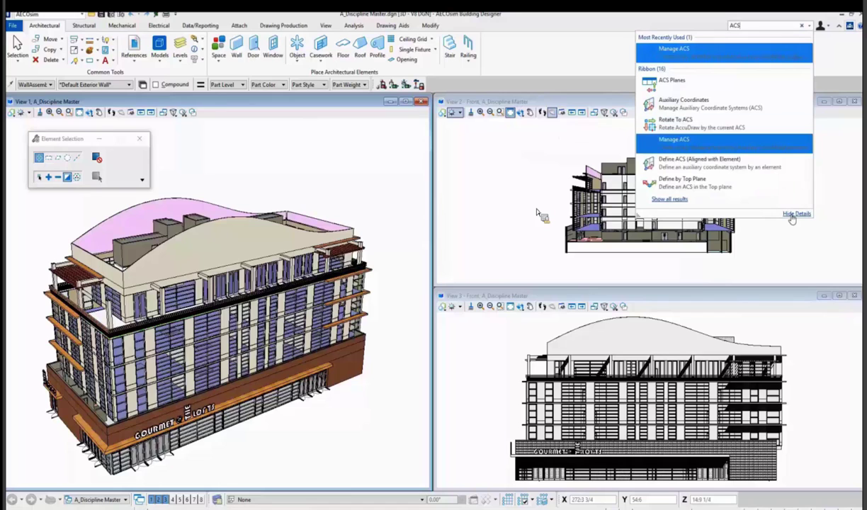
left_click(685, 145)
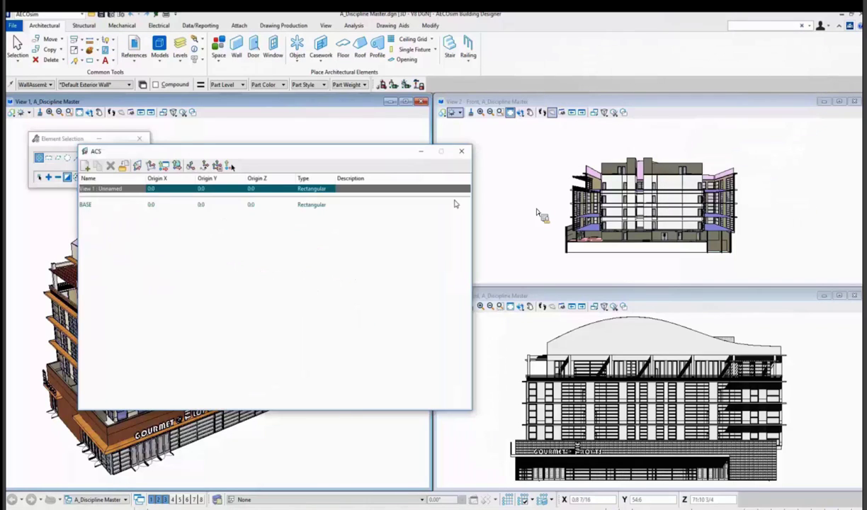
left_click(460, 152)
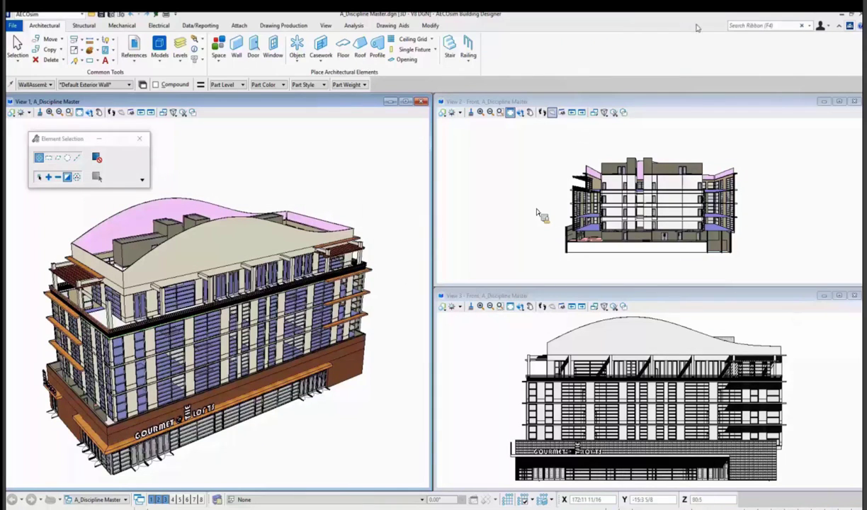
Step: Find Icon Locks by searching the ribbon for 'icon' and move its toolbox off the building
left_click(745, 26)
type("icon")
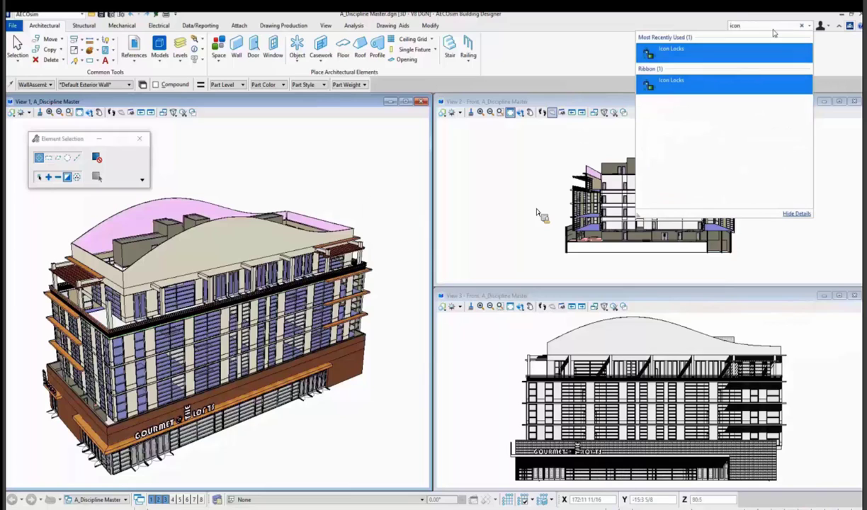
mouse_move(720, 86)
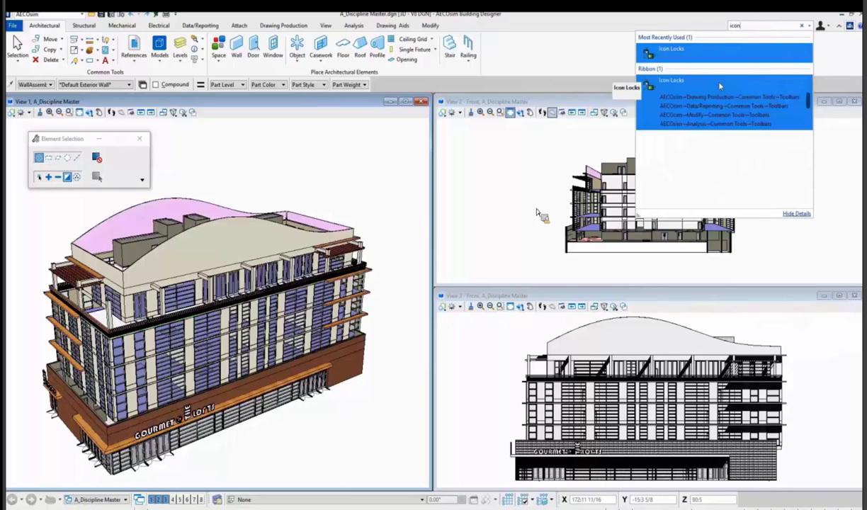
left_click(670, 51)
left_click_drag(386, 203, 386, 80)
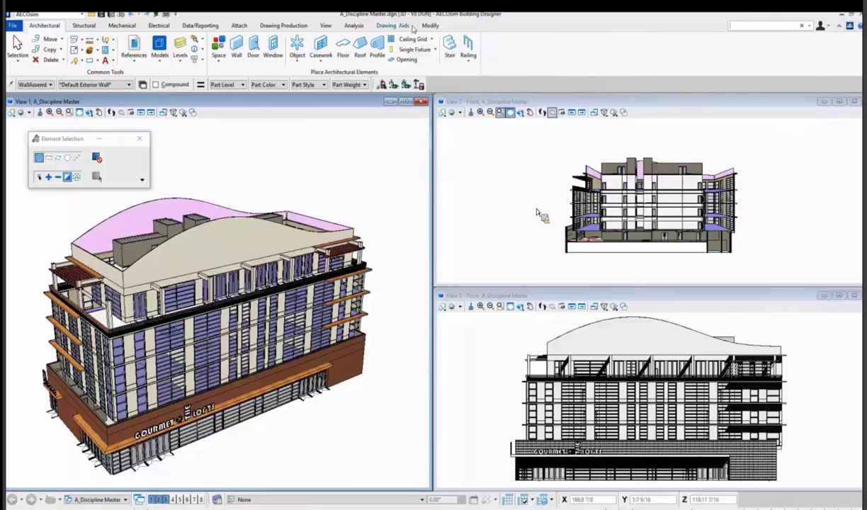
Step: Hide the Mechanical tab and review the 17 attached reference files
right_click(397, 27)
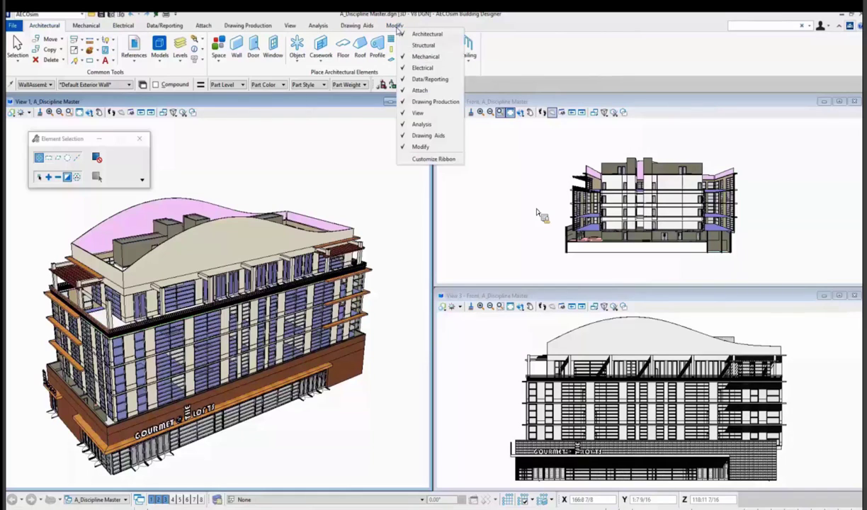
left_click(410, 59)
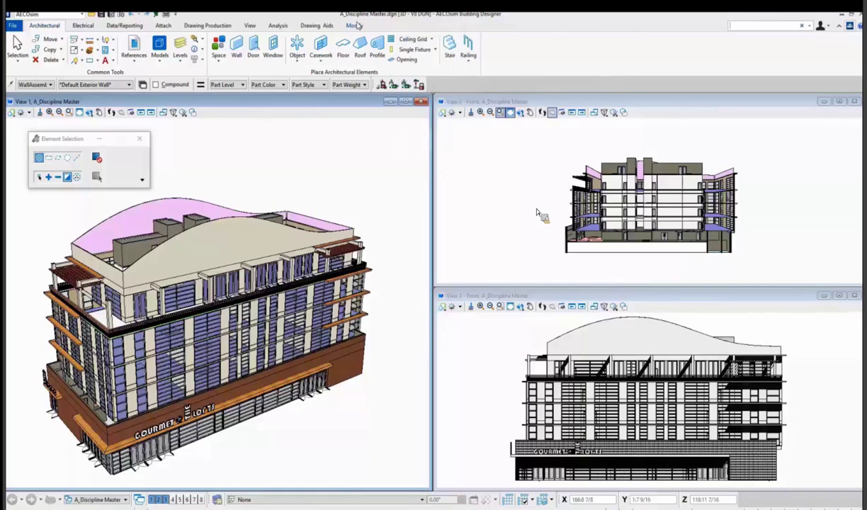
left_click(134, 48)
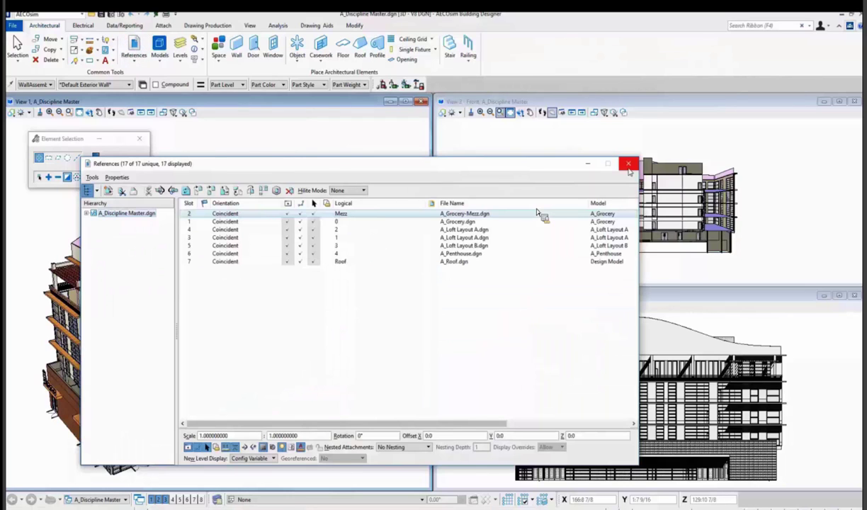
left_click(628, 170)
Step: Look through the References and Explorer command dropdowns, then dismiss them
left_click(134, 62)
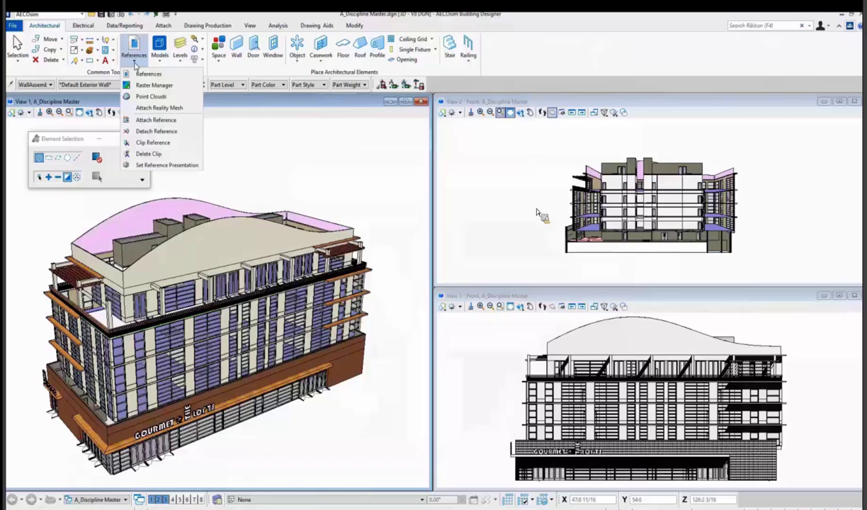
left_click(198, 39)
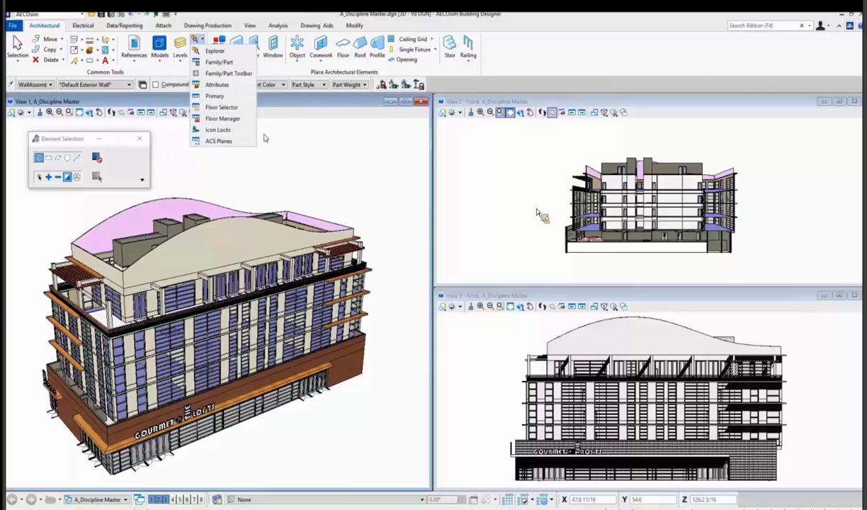
left_click(306, 73)
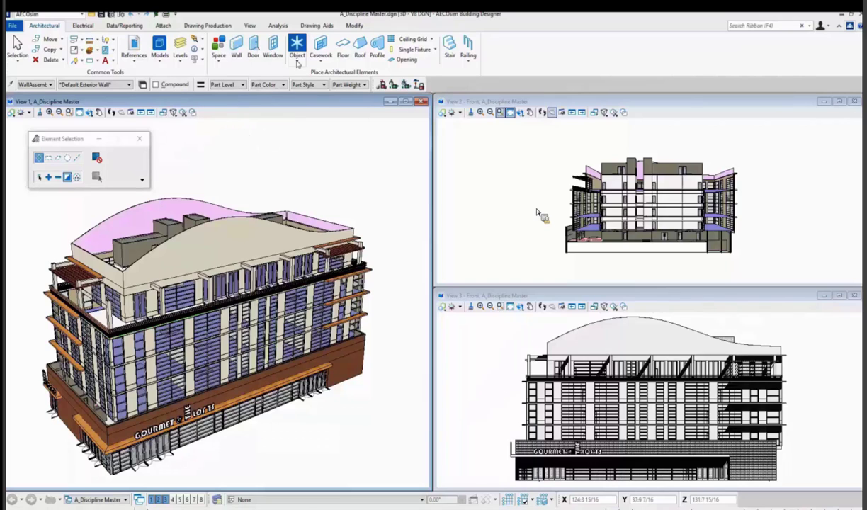
Step: Browse object types and switch the category to Furniture, then close Place User Defined Type without placing anything
left_click(297, 62)
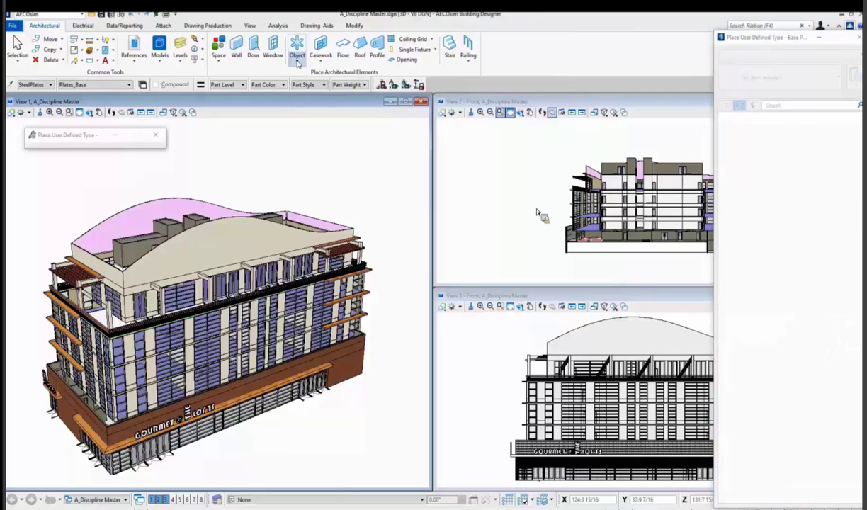
left_click(817, 83)
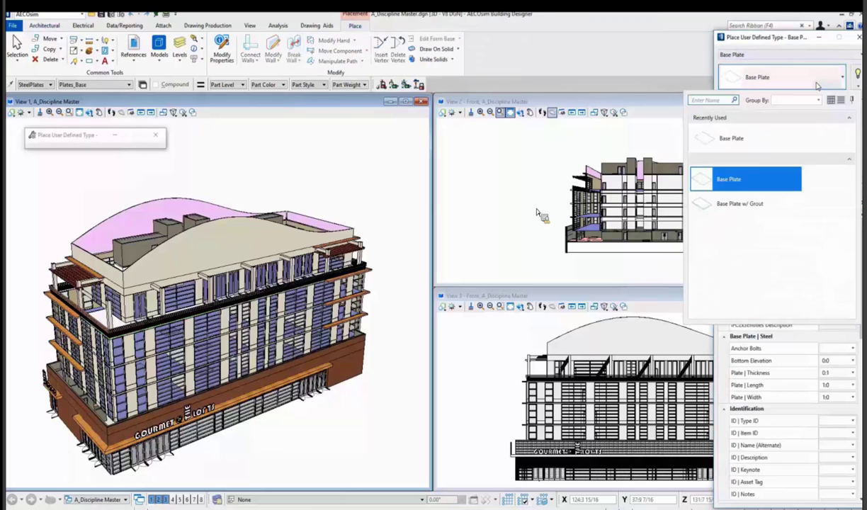
left_click(776, 55)
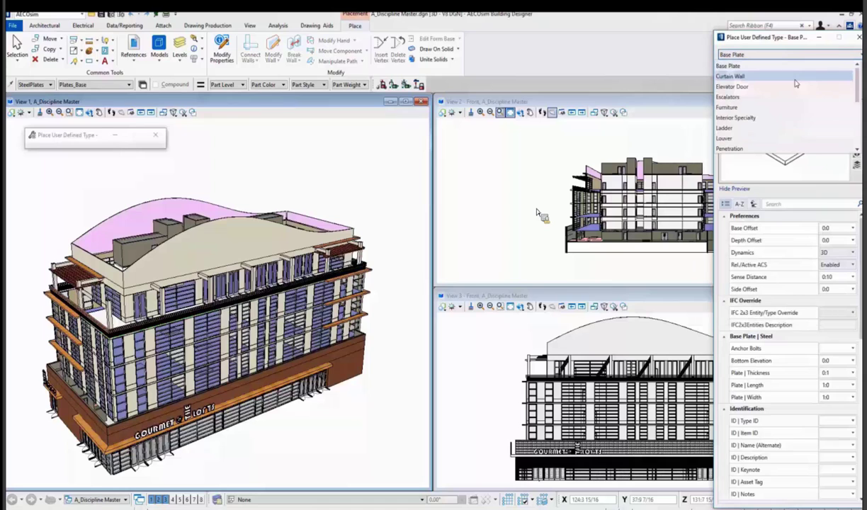
left_click(786, 107)
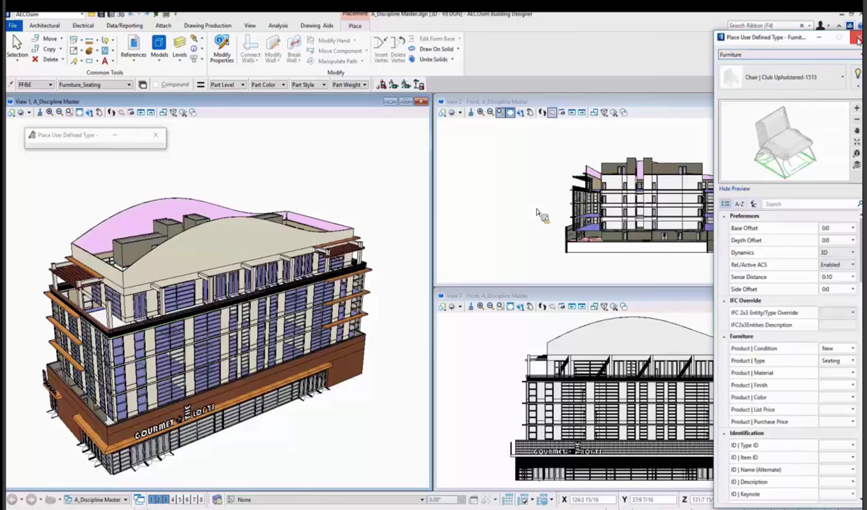
left_click(857, 38)
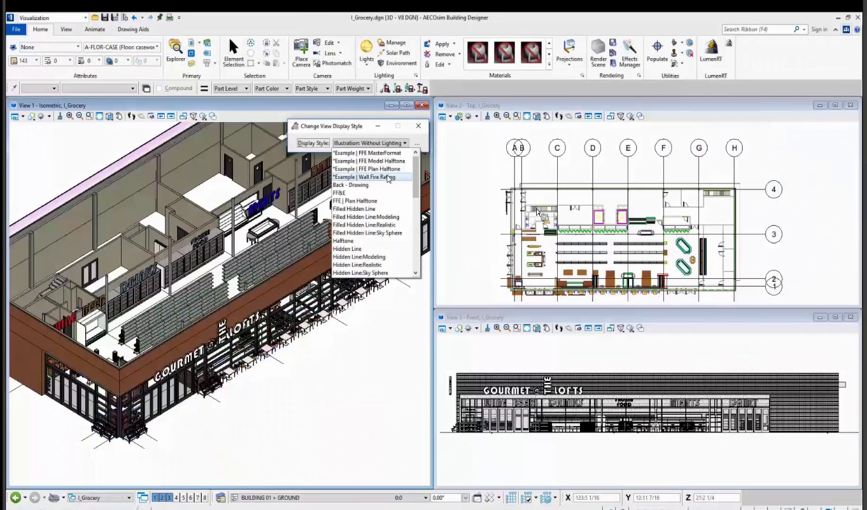
Step: Review the Wall Fire Rating style's rules, then give View 1 the *Example | FFE MasterFormat display style
left_click(388, 177)
left_click(417, 144)
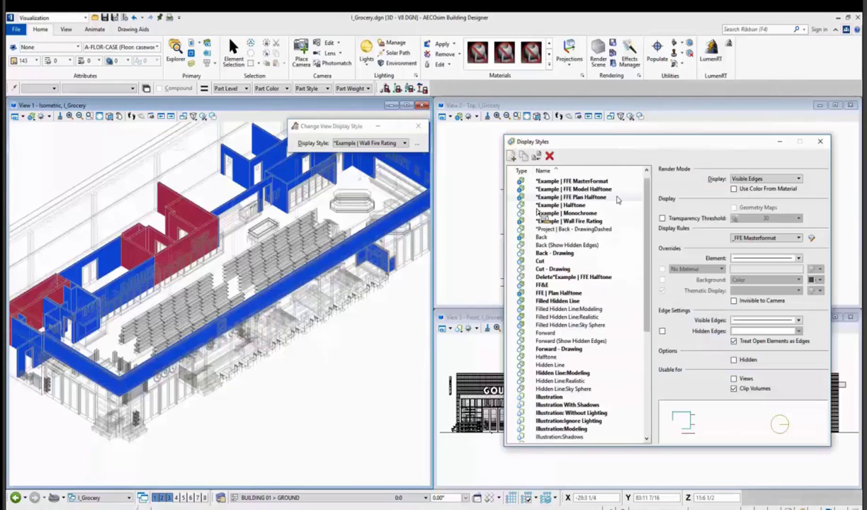
left_click(595, 222)
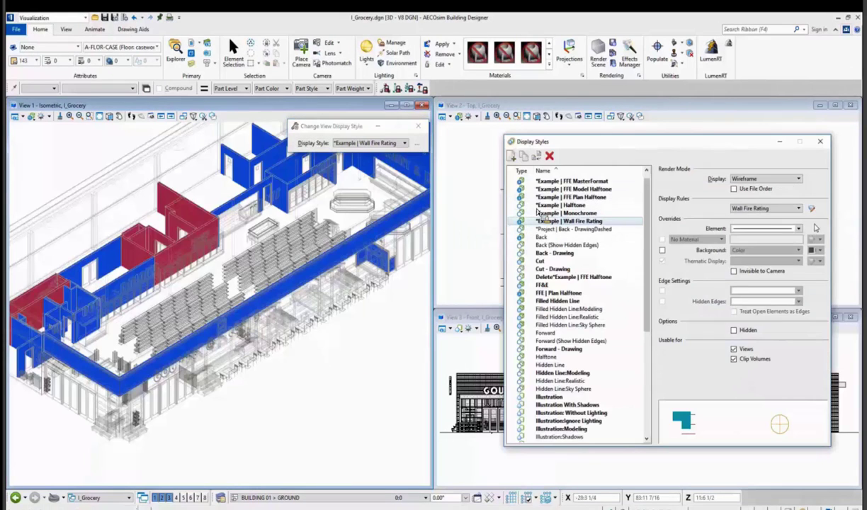
left_click(812, 210)
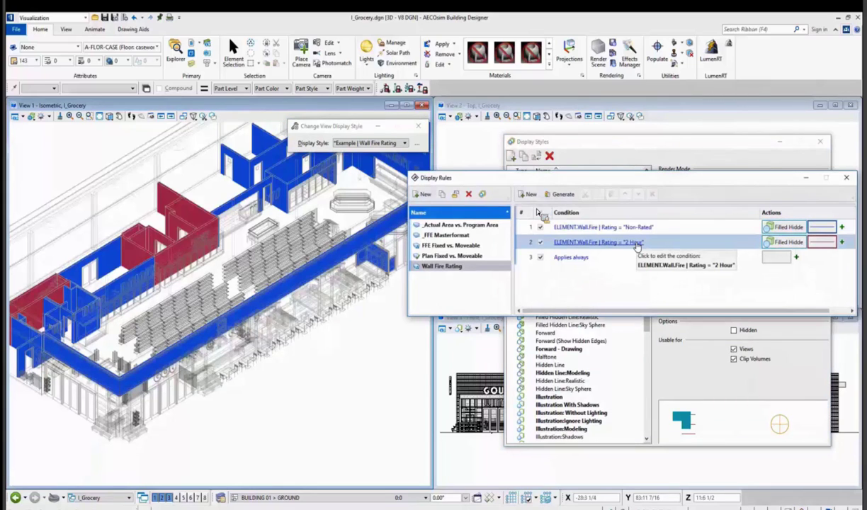
left_click(847, 177)
left_click(376, 143)
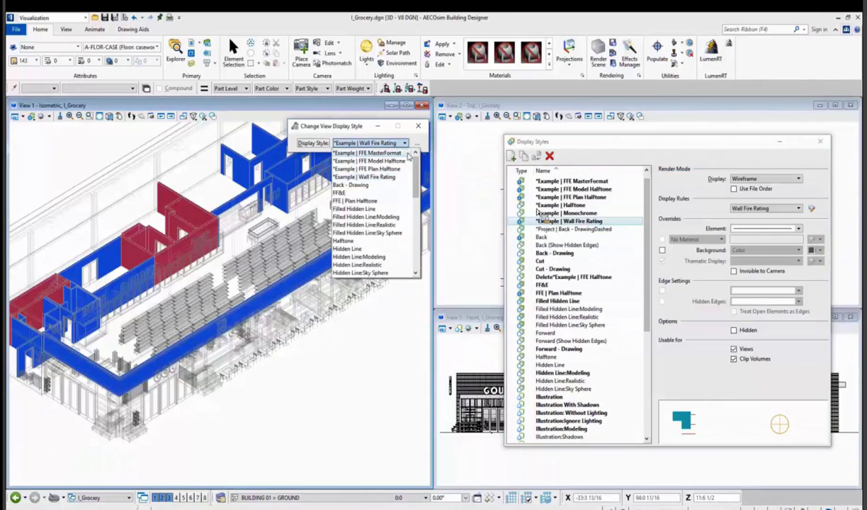
left_click(391, 153)
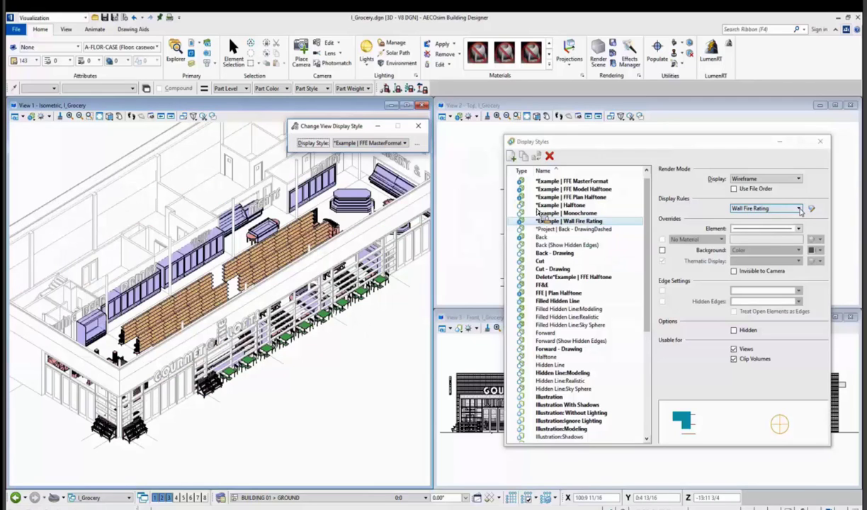
Step: Set the style's display rules to _FFE Masterformat and uncheck its Applies always rule
left_click(800, 209)
left_click(758, 202)
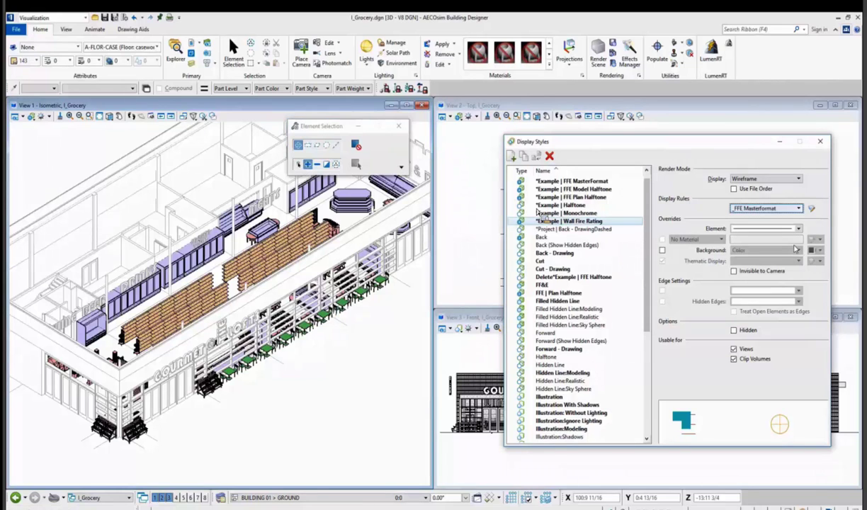
left_click(812, 209)
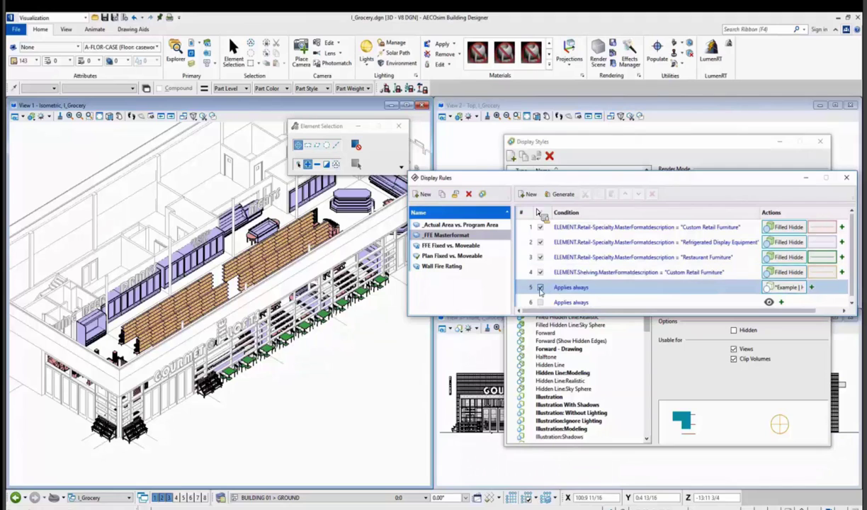
left_click(541, 287)
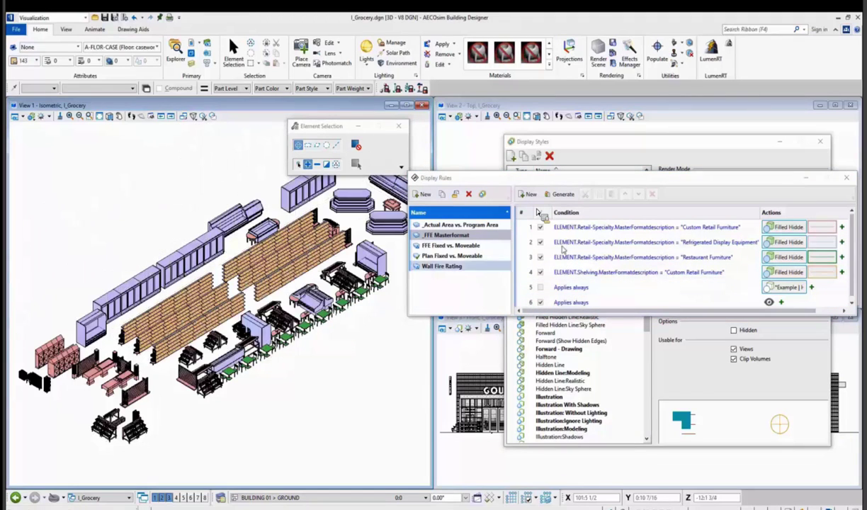
left_click(847, 179)
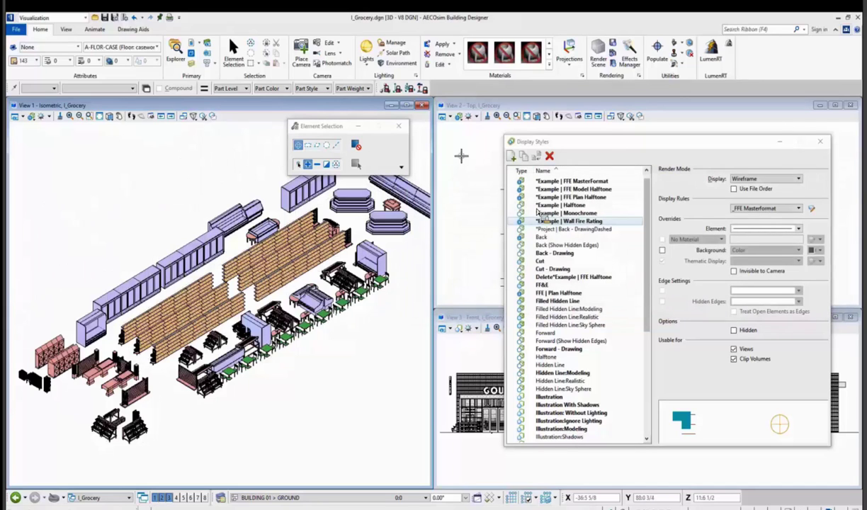
Step: Apply the *Example | FFE Model Halftone display style to View 1
left_click(441, 116)
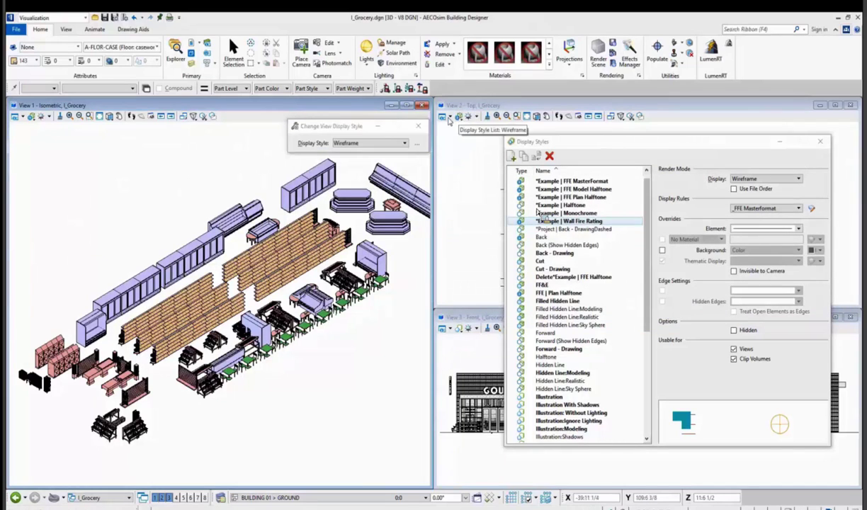
left_click(395, 142)
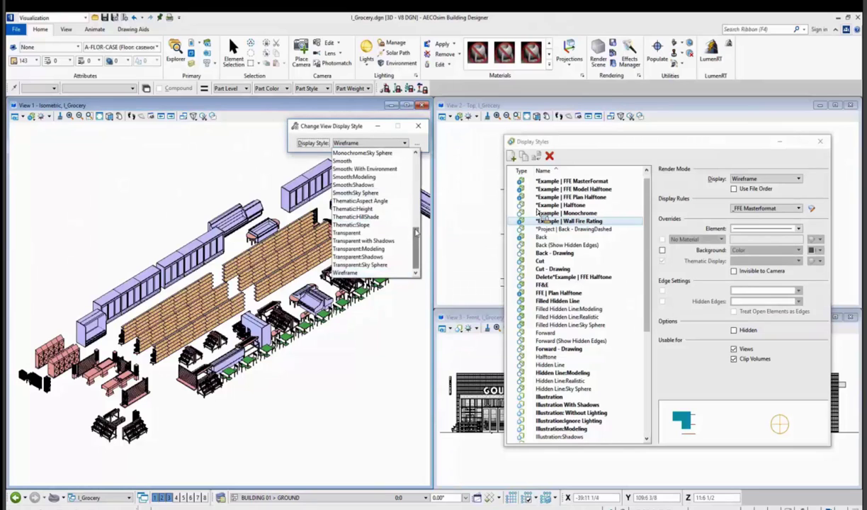
left_click_drag(416, 232, 416, 154)
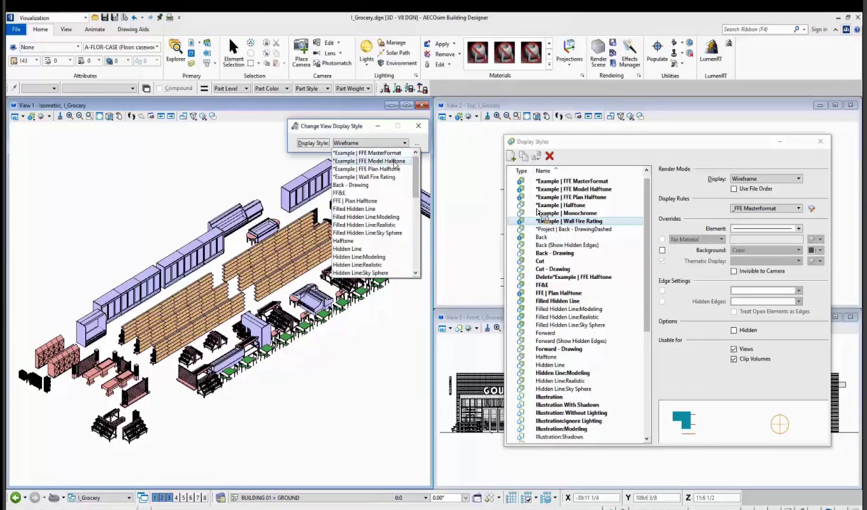
left_click(395, 161)
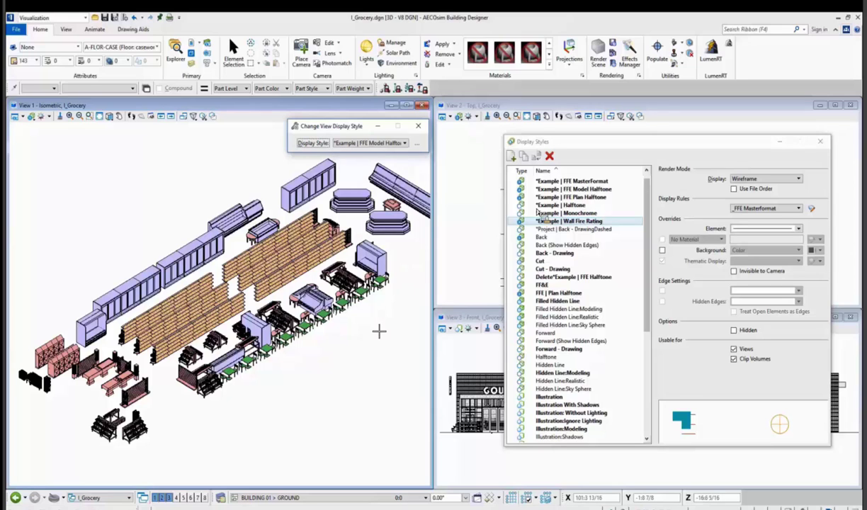
Step: Show the FFE Fixed vs. Moveable display rules and select its second UniFormat rule
left_click(812, 208)
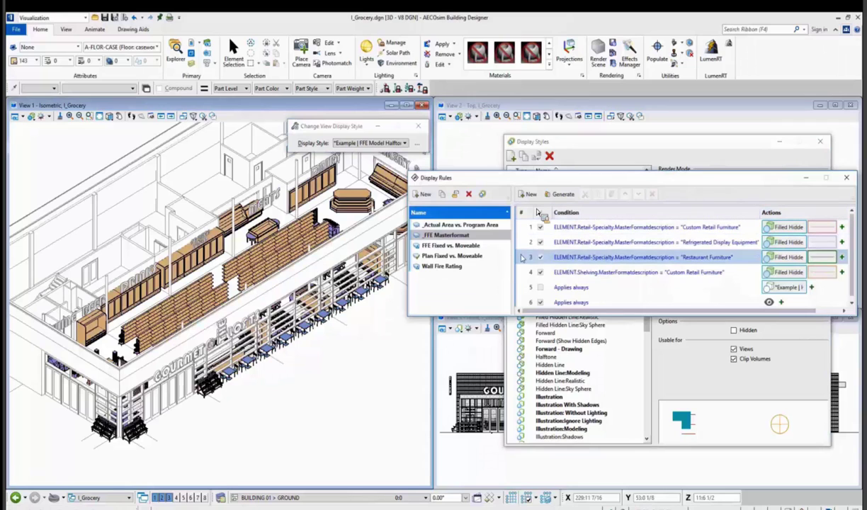
left_click(480, 245)
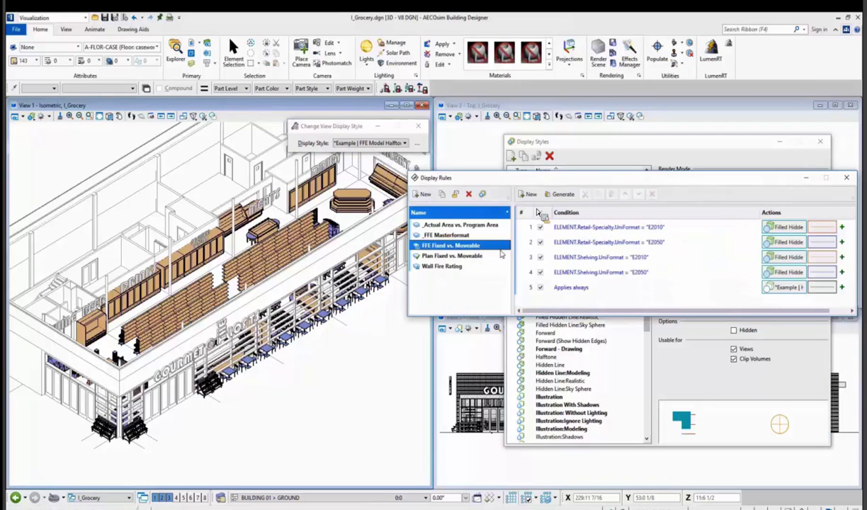
left_click(655, 243)
Step: Close the Display Rules dialog
left_click(847, 180)
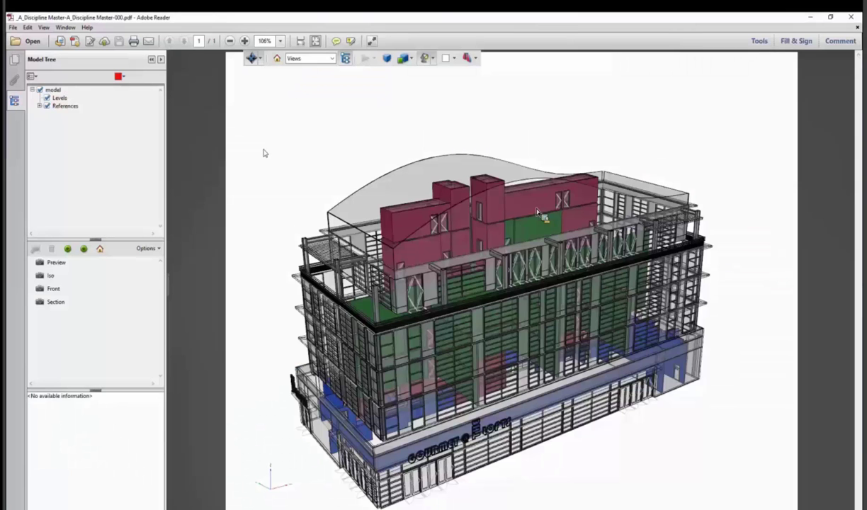
Step: Hide A_Roof.dgn and A_Penthouse Exterior.dgn in the Model Tree, then select a penthouse wall
left_click_drag(264, 152, 357, 180)
left_click(39, 105)
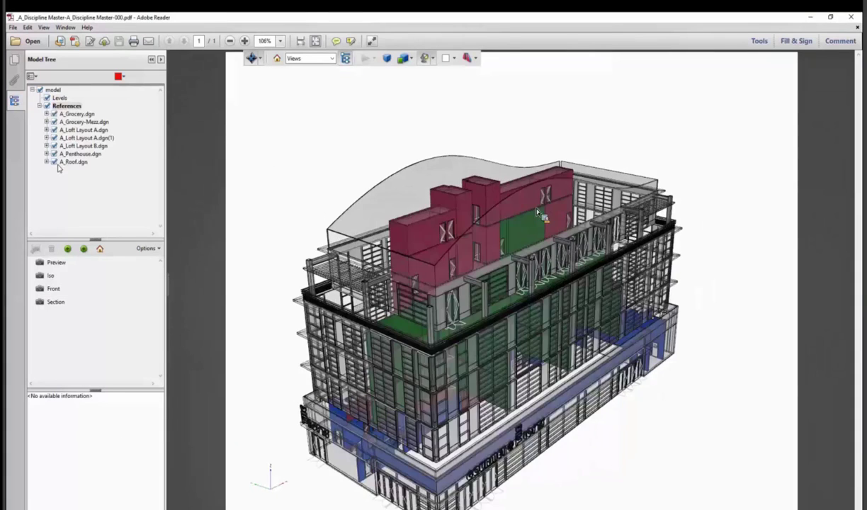
left_click(54, 161)
left_click(46, 154)
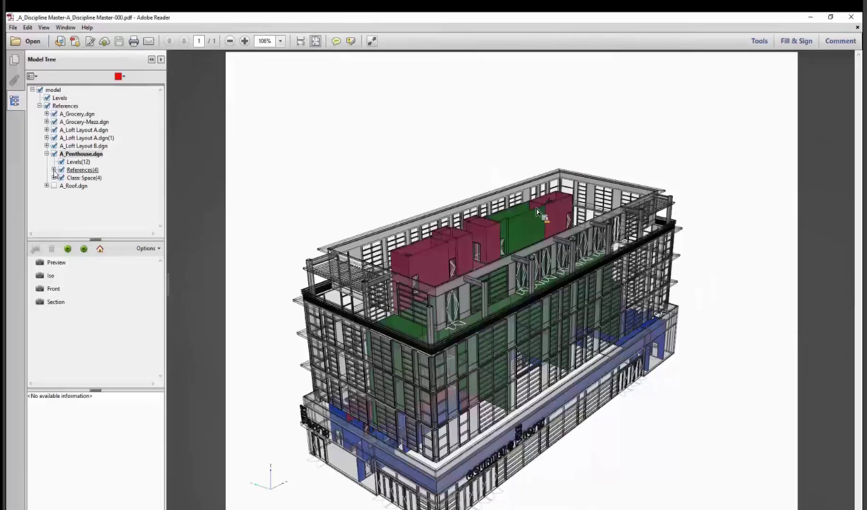
left_click(54, 170)
left_click(68, 177)
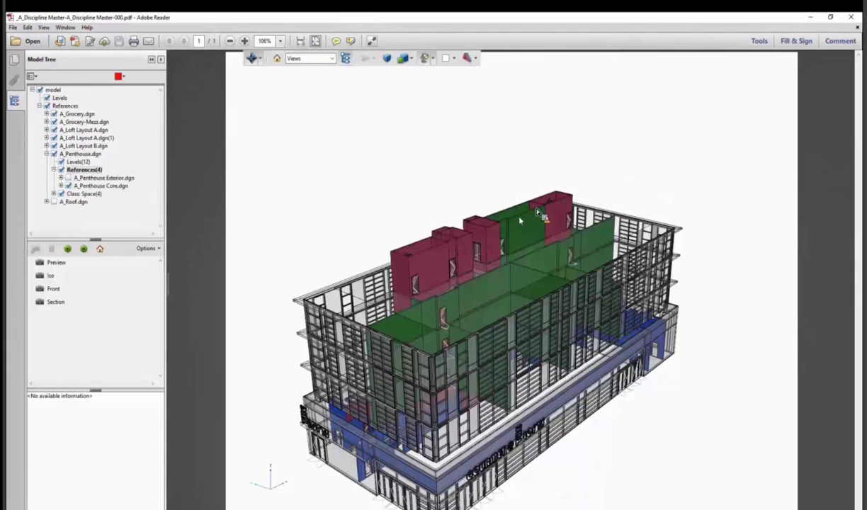
left_click(519, 220)
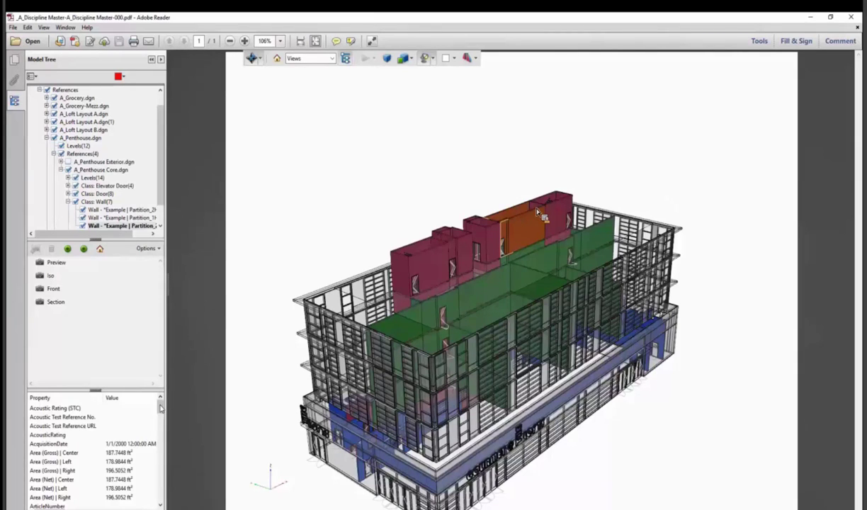
left_click_drag(161, 408, 159, 430)
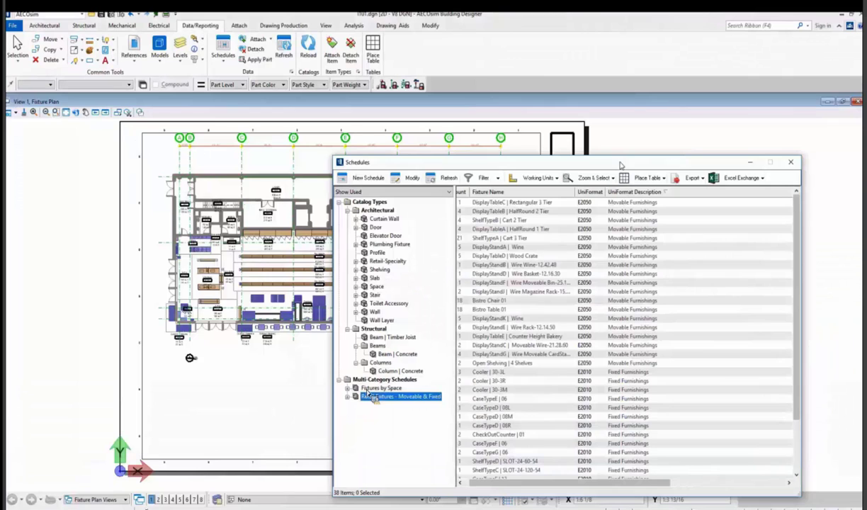
Step: Place the Retail Fixtures schedule as a Drawing Notes table below the floor plan
left_click_drag(621, 164, 681, 162)
left_click(718, 177)
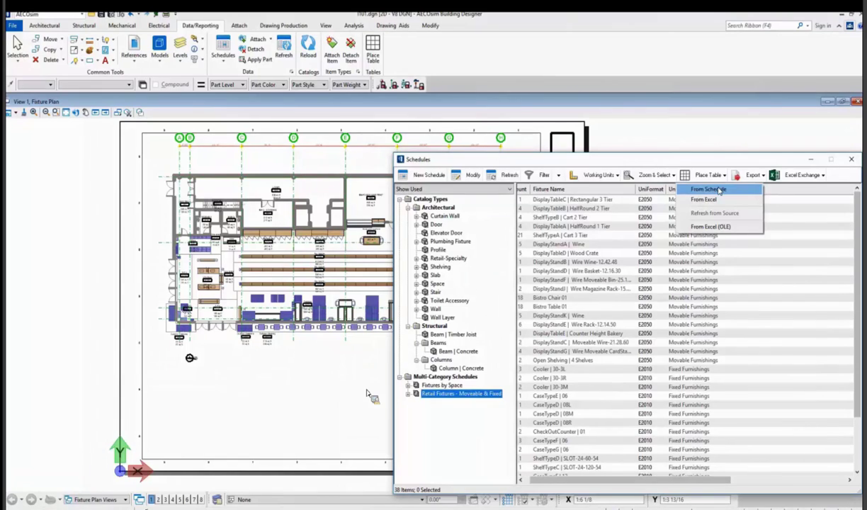
left_click(719, 190)
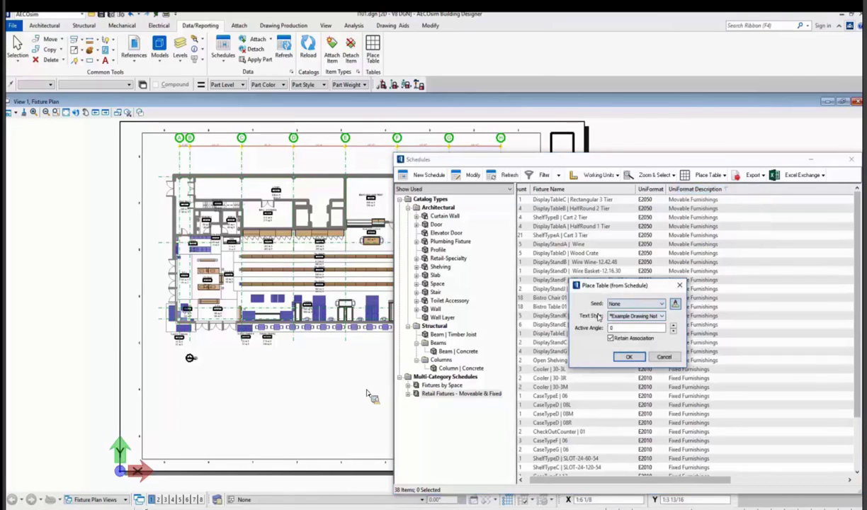
left_click(662, 317)
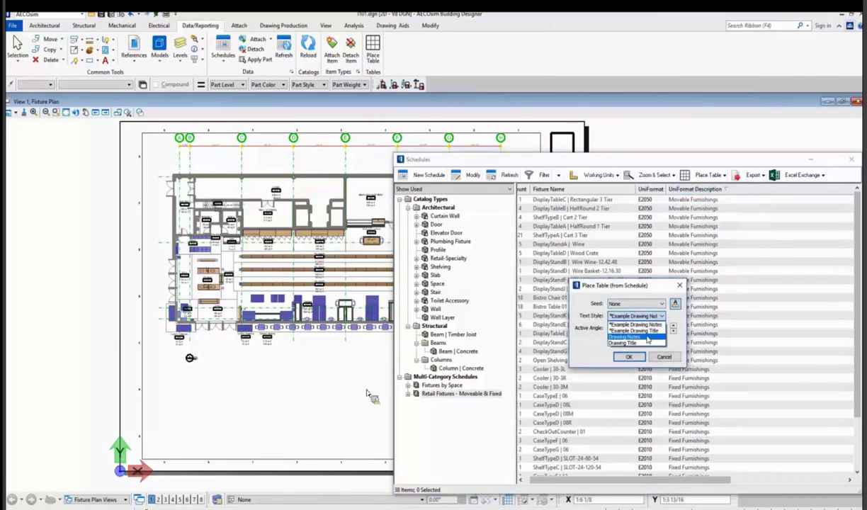
left_click(621, 325)
left_click(628, 356)
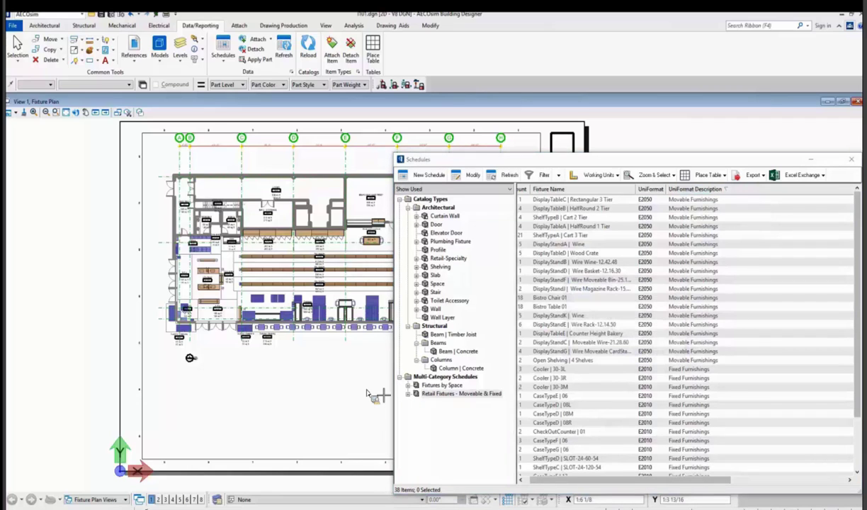
left_click(296, 352)
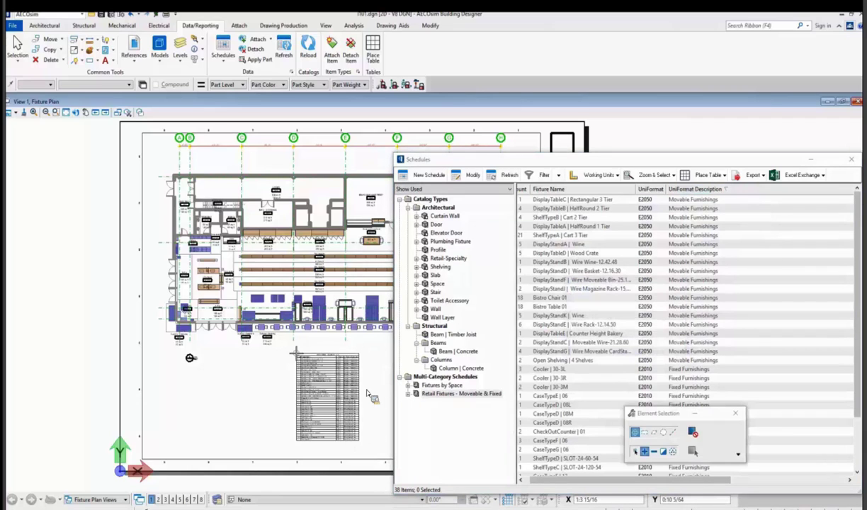
Step: Zoom in on the placed table with Window Area
left_click(56, 112)
left_click(379, 341)
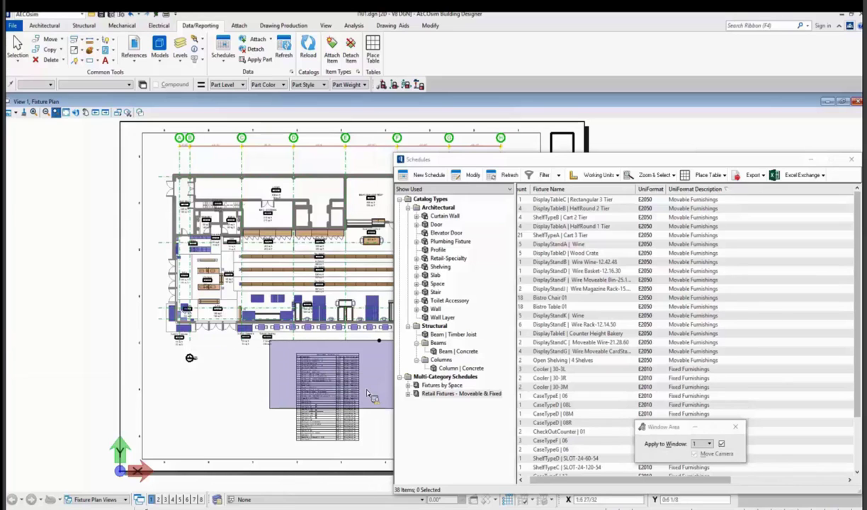
left_click(367, 395)
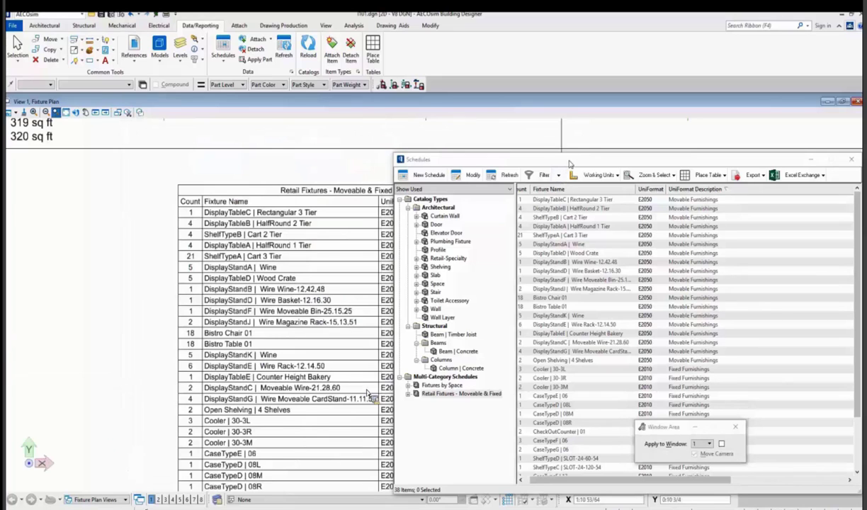
Step: Refresh the placed fixture table from its source schedule so Fixed Furnishings rows lead
left_click_drag(569, 164, 619, 359)
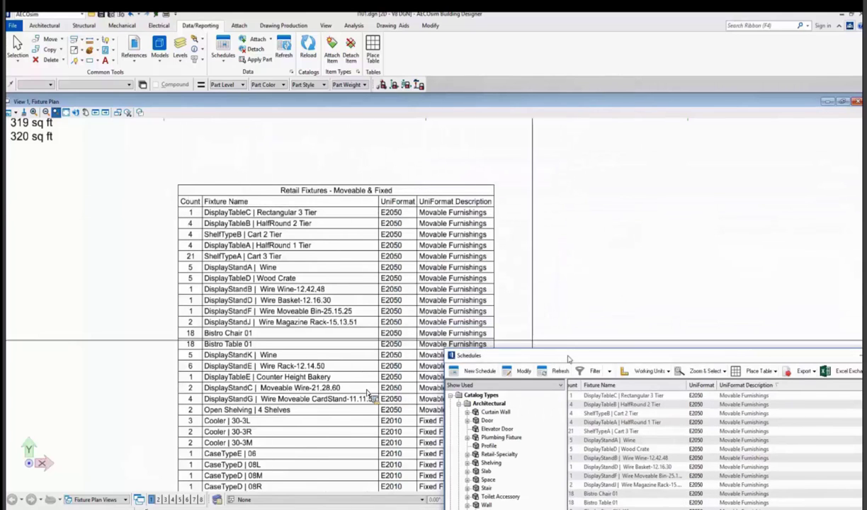
left_click_drag(571, 360, 461, 247)
left_click(667, 275)
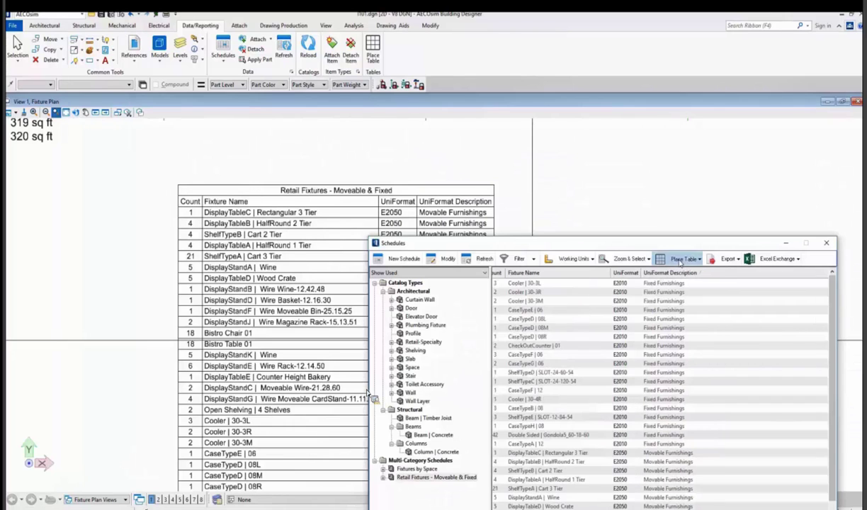
left_click(684, 258)
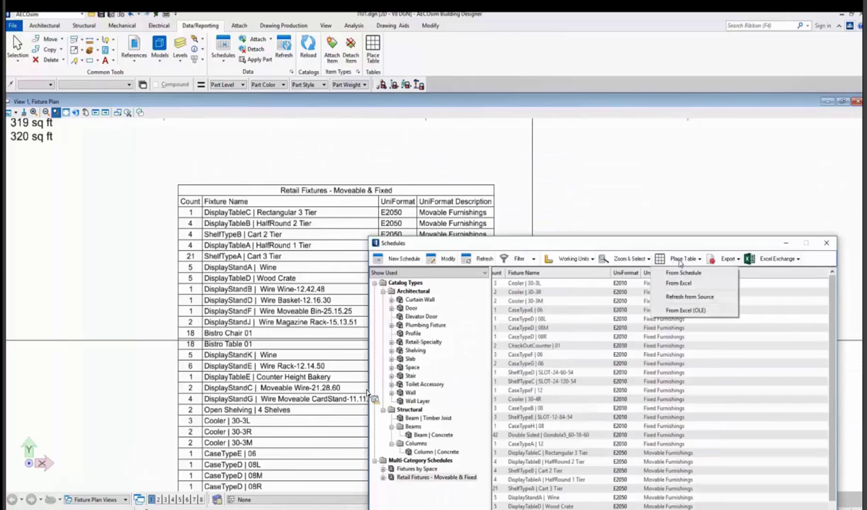
left_click(690, 298)
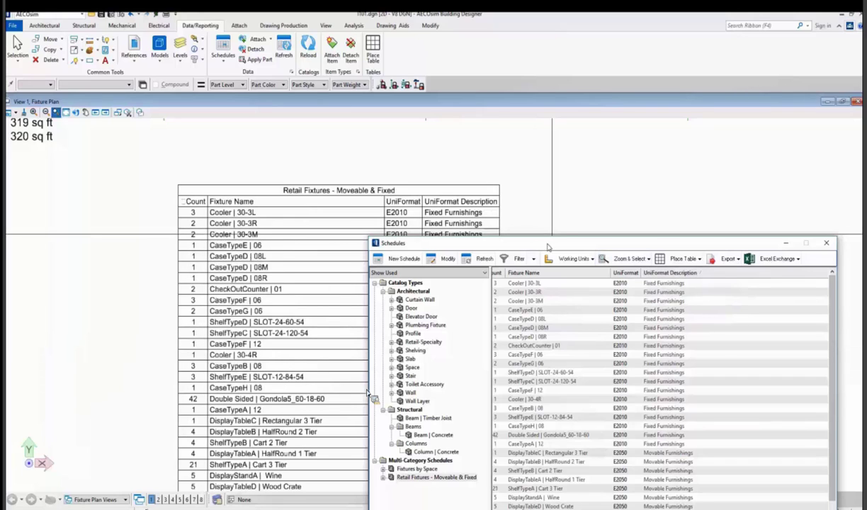
left_click_drag(547, 247, 482, 242)
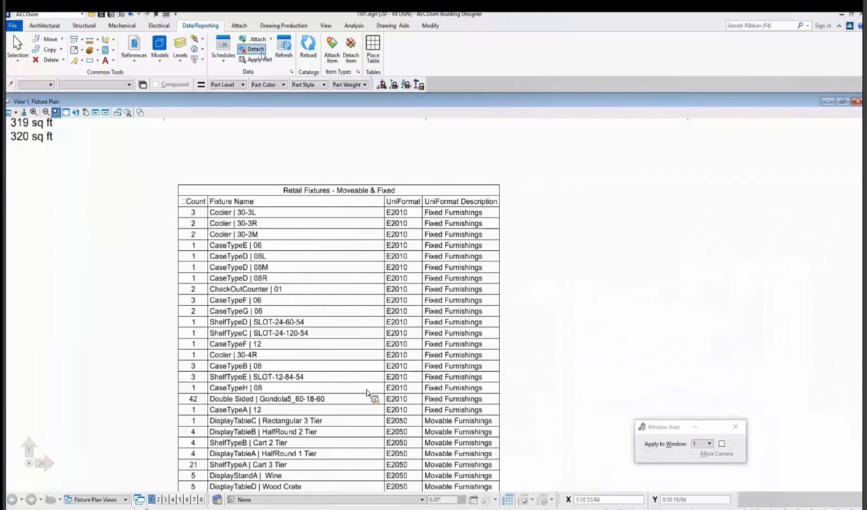
Step: Select the Retail Fixtures table and pick its row 1 title cell
left_click(500, 188)
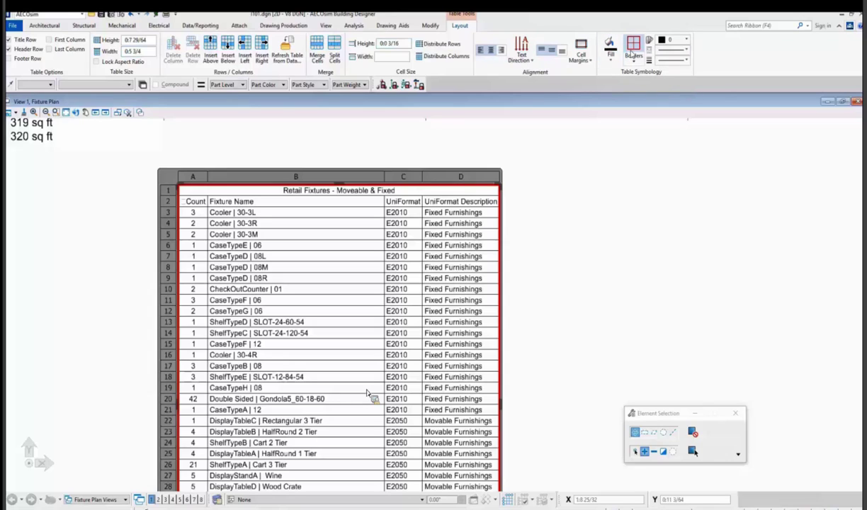
left_click(367, 191)
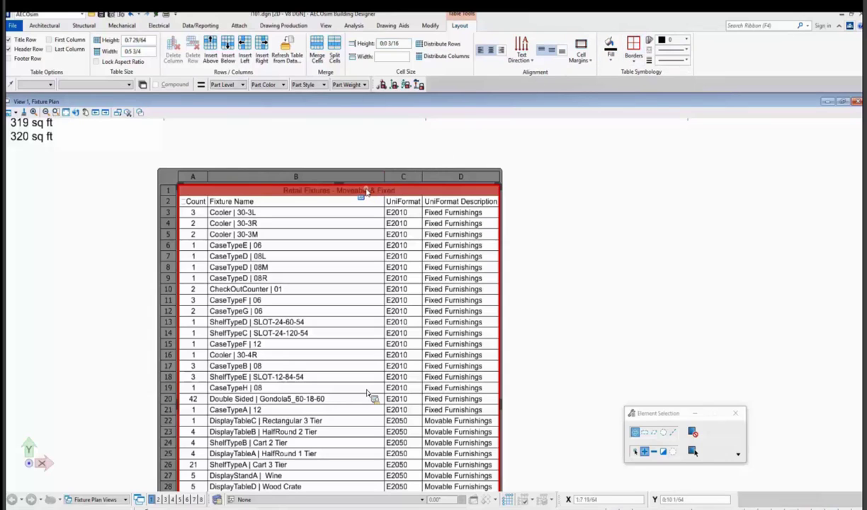
Step: Set the table title's text height to 0:0 1/4 and make it bold
double_click(330, 192)
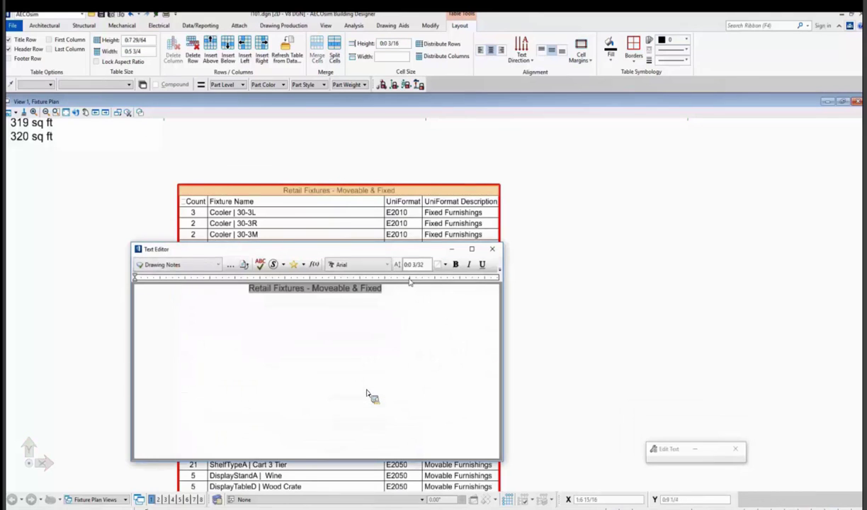
double_click(415, 264)
triple_click(413, 264)
type("1/4")
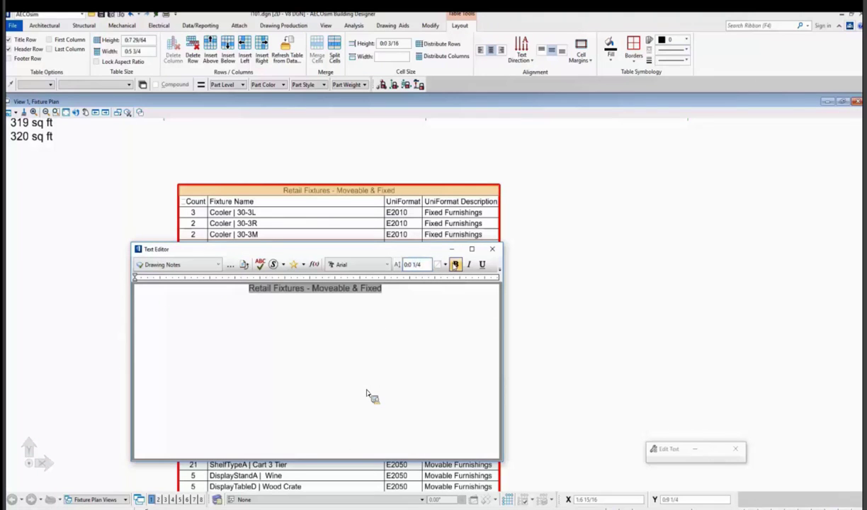
left_click(455, 265)
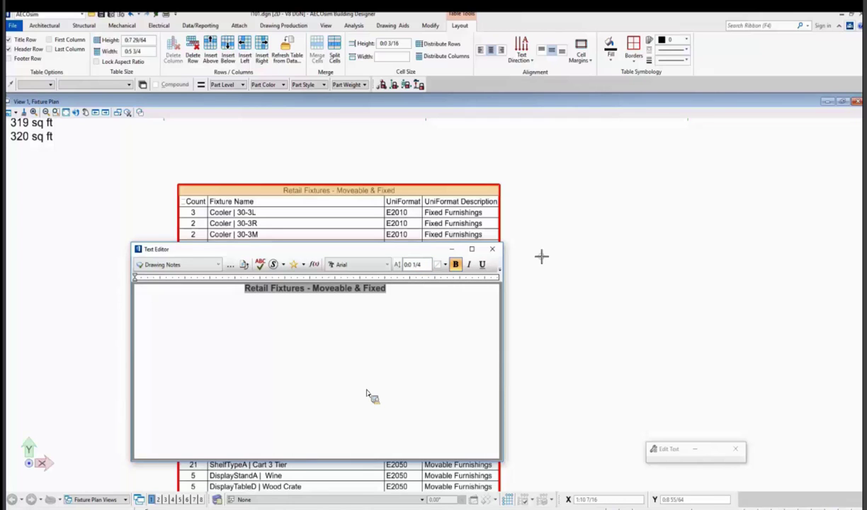
left_click(541, 256)
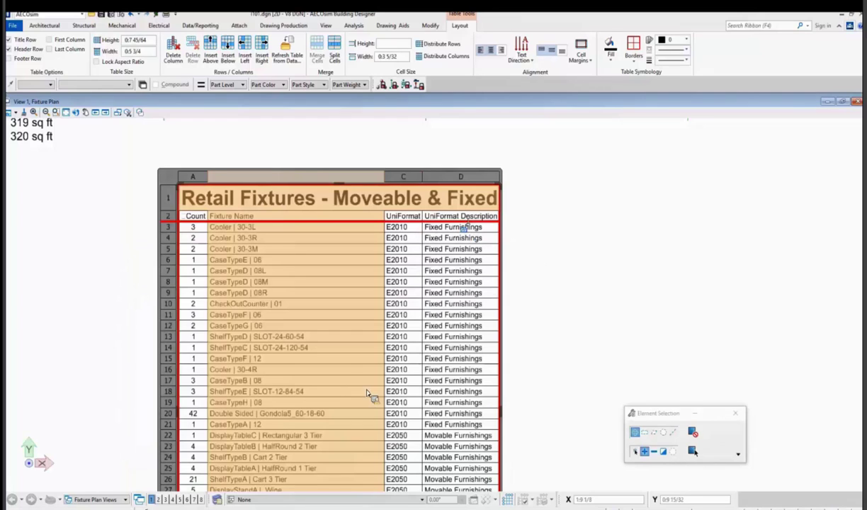
Step: Give the Retail Fixtures table's title cell A1 a grey index-colour background fill
key("Escape")
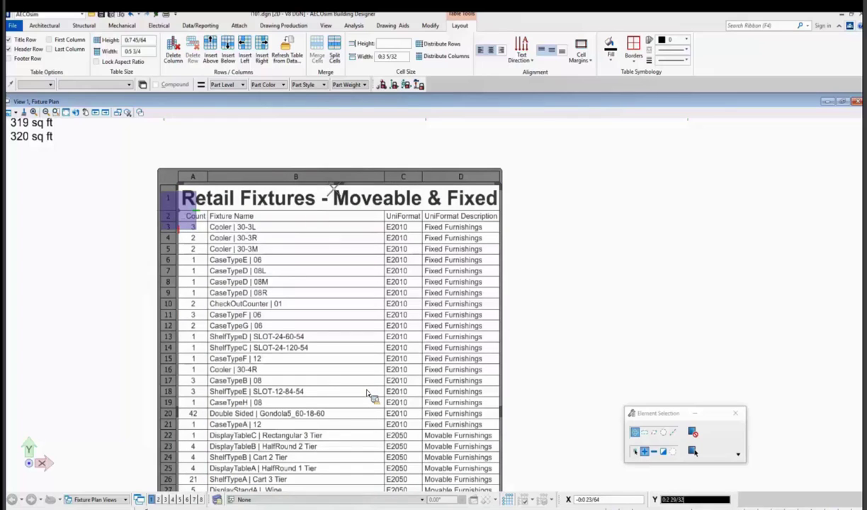
left_click(433, 200)
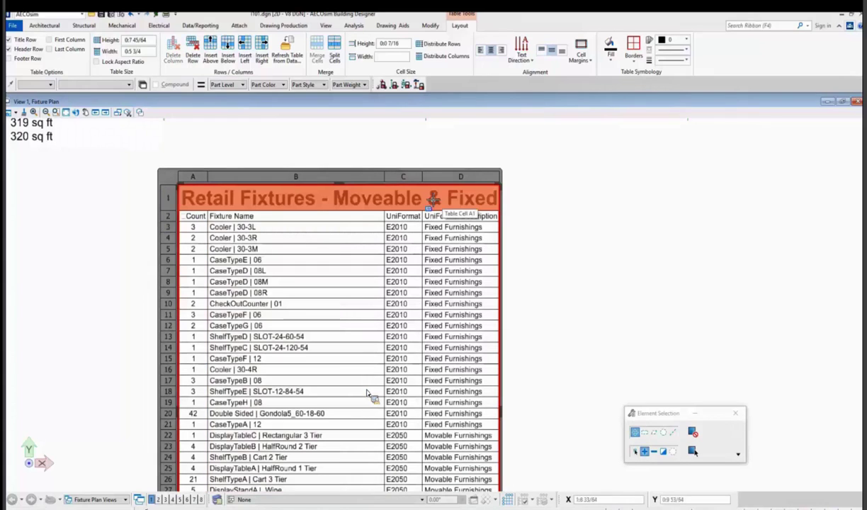
left_click(614, 53)
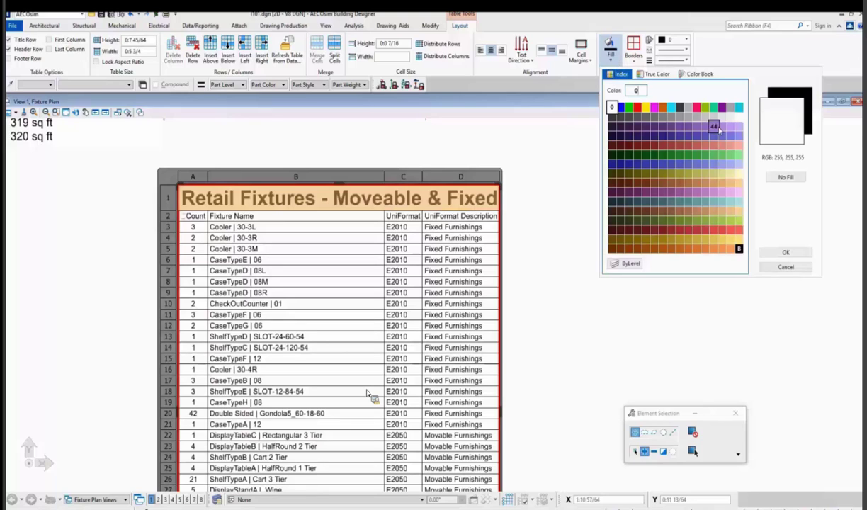
left_click(676, 115)
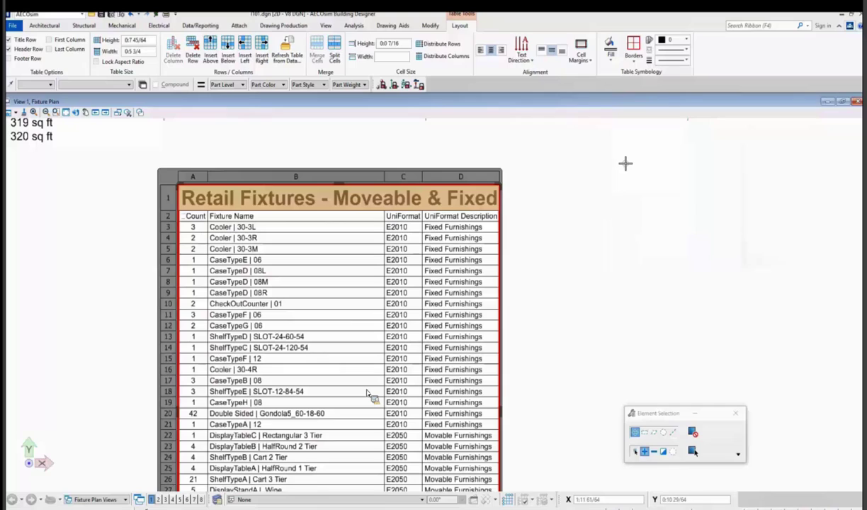
left_click(669, 450)
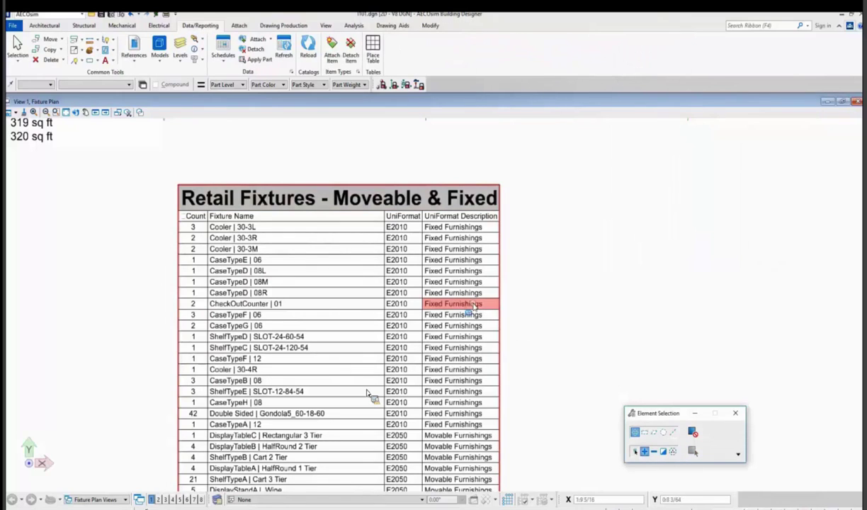
Step: Shade the table's Fixed Furnishings row cells with an orange index fill colour
left_click(498, 256)
mouse_move(222, 230)
left_mouse_down()
mouse_move(440, 401)
mouse_move(453, 401)
mouse_move(455, 425)
left_mouse_up()
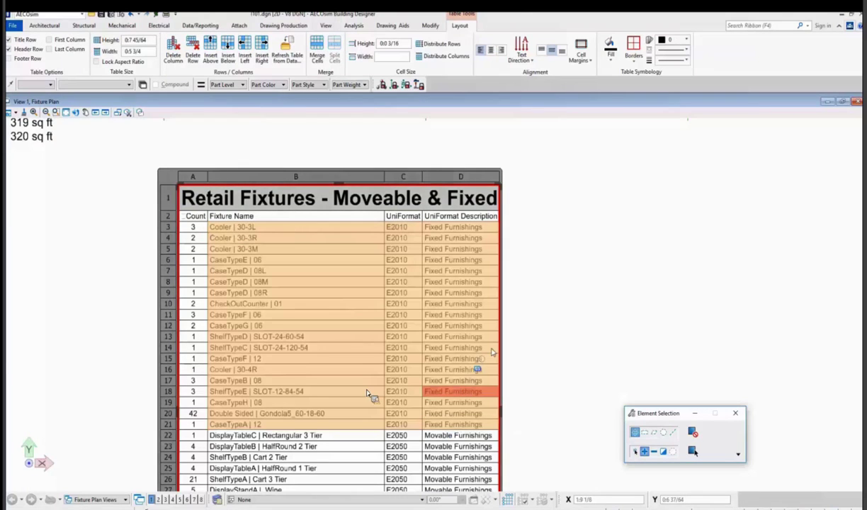
left_click(610, 51)
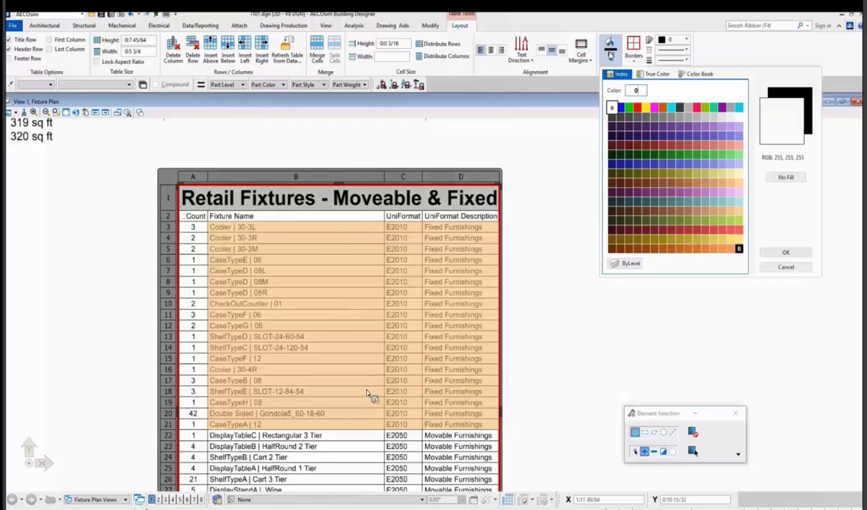
left_click(700, 75)
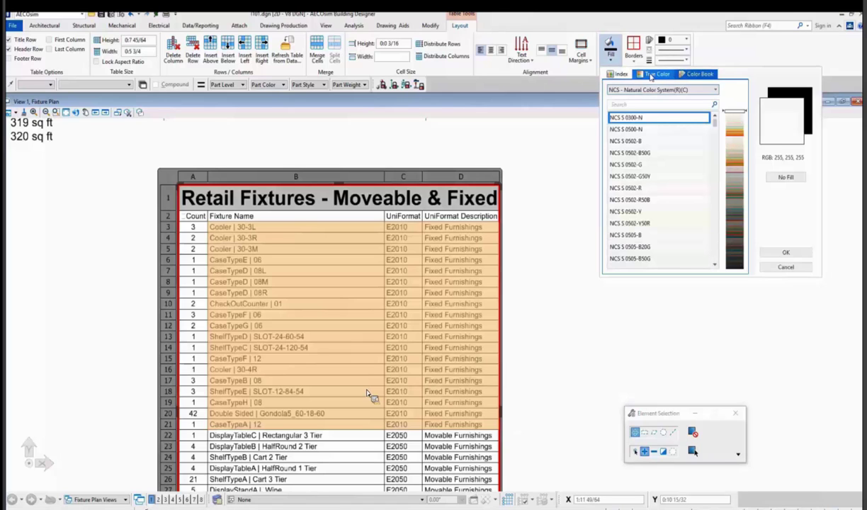
left_click(621, 74)
left_click(720, 215)
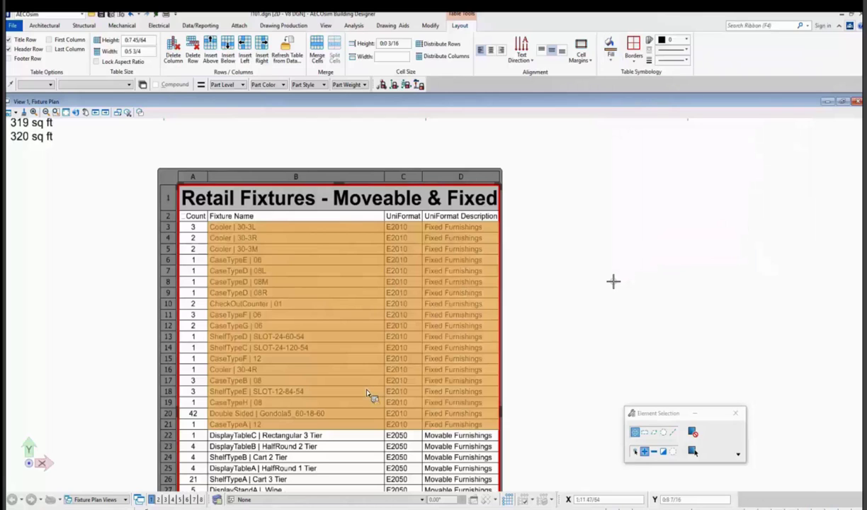
scroll(613, 281, "down", 2)
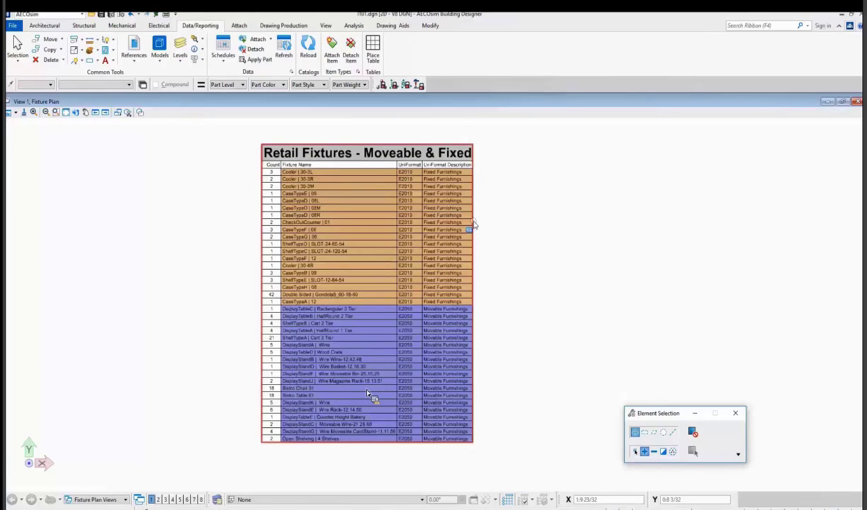
Step: Set the fixtures table's line weight to 3
left_click(473, 226)
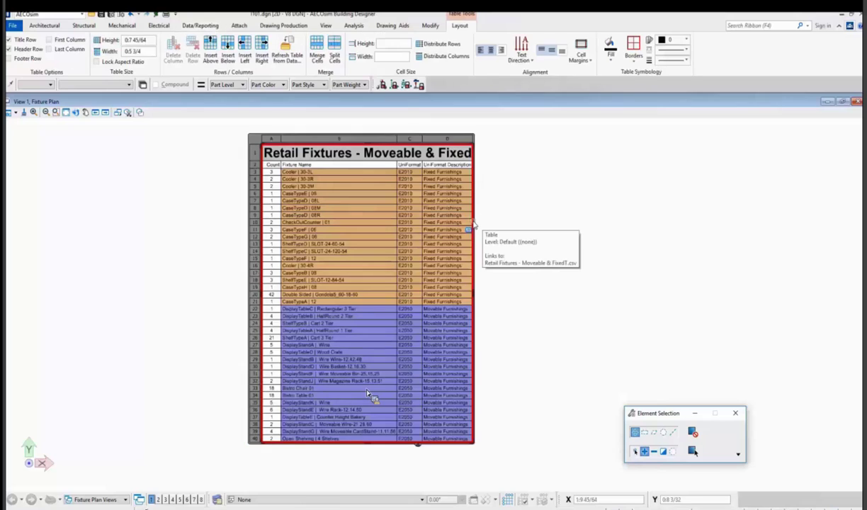
left_click(677, 61)
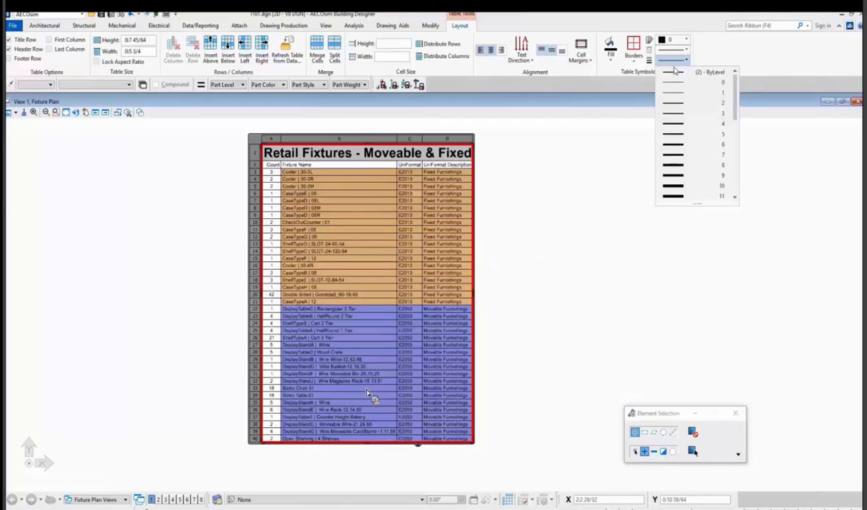
left_click(691, 113)
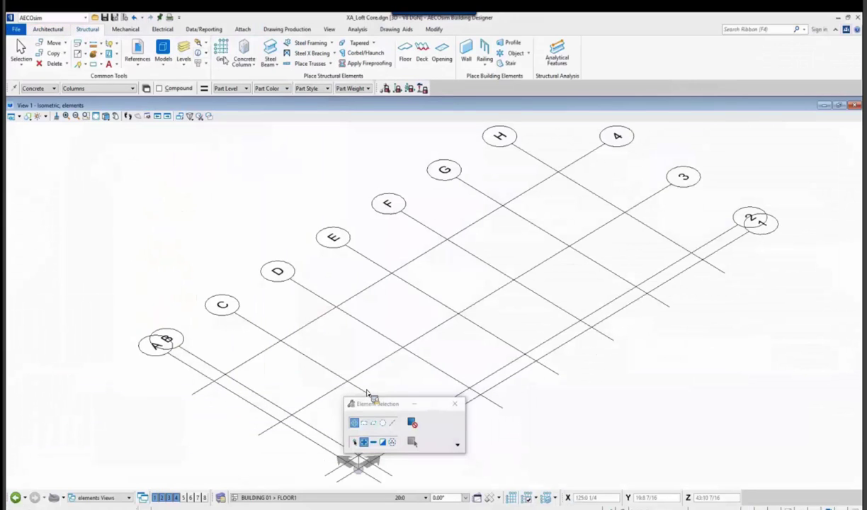
Step: Place concrete columns by grid at every intersection except grid lines A and 3
left_click(243, 63)
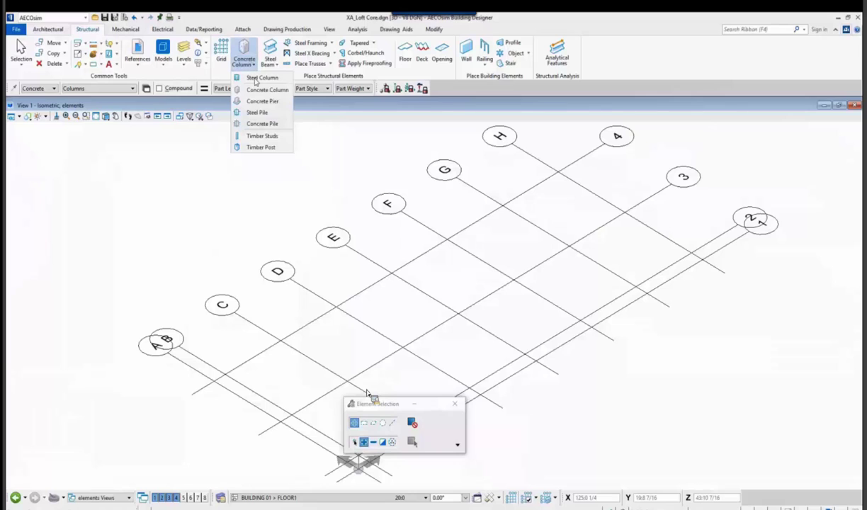
left_click(263, 90)
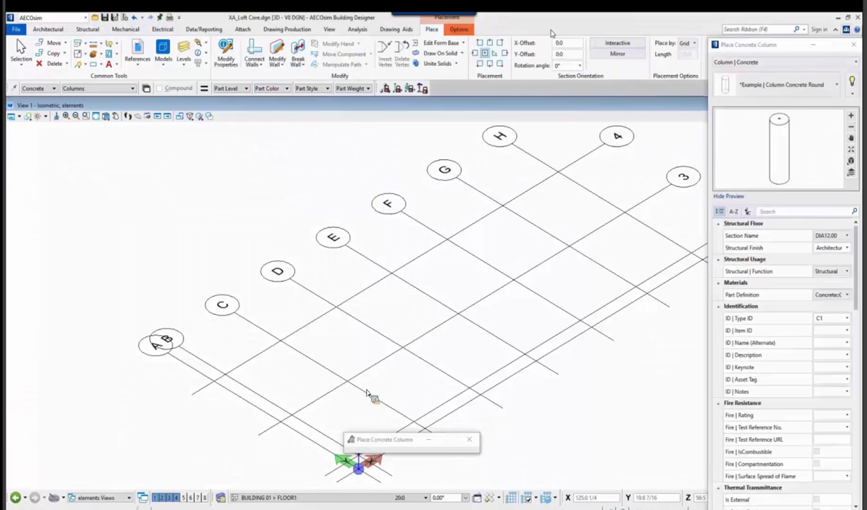
left_click(686, 43)
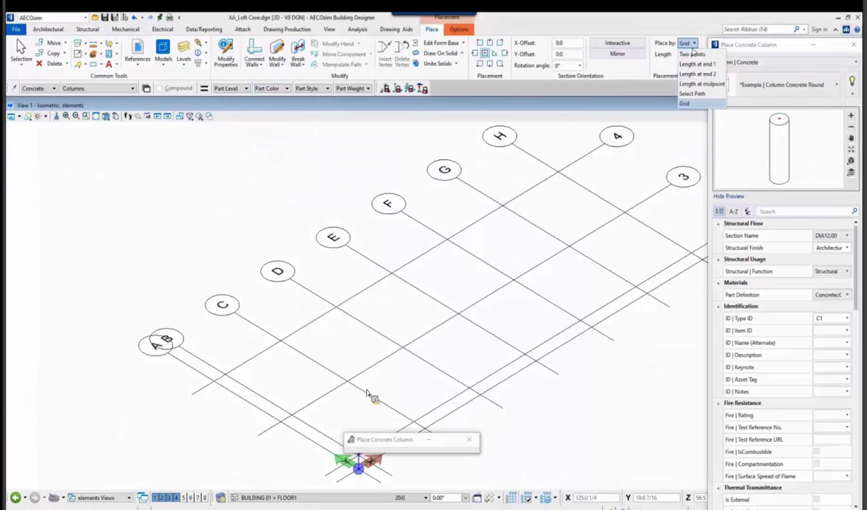
left_click(697, 104)
left_click_drag(702, 131, 173, 454)
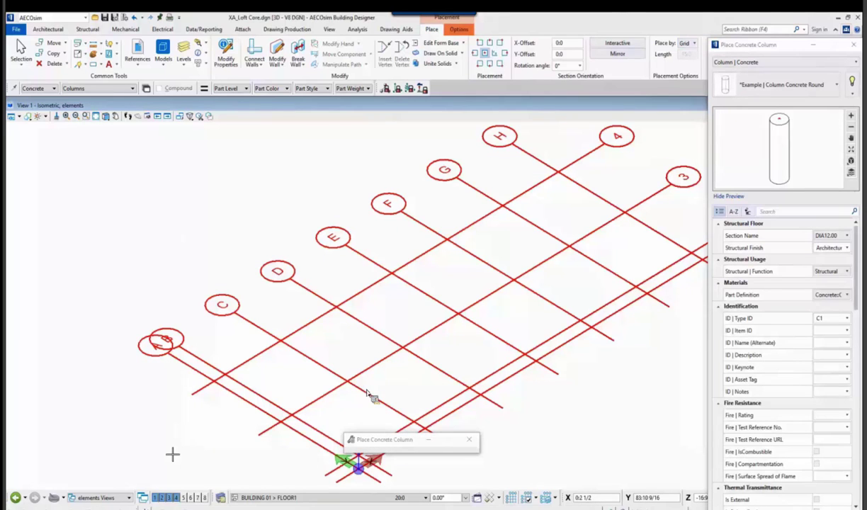
left_click(189, 365, "ctrl")
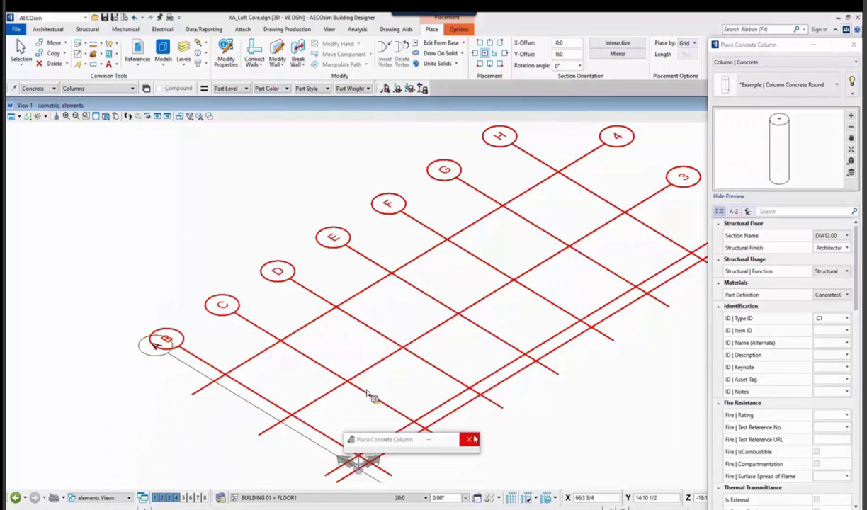
left_click(473, 400, "ctrl")
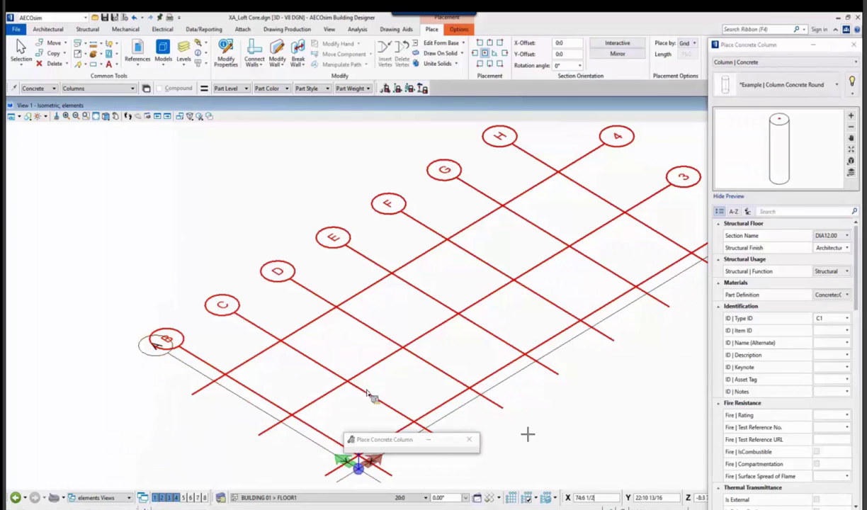
left_click(527, 434)
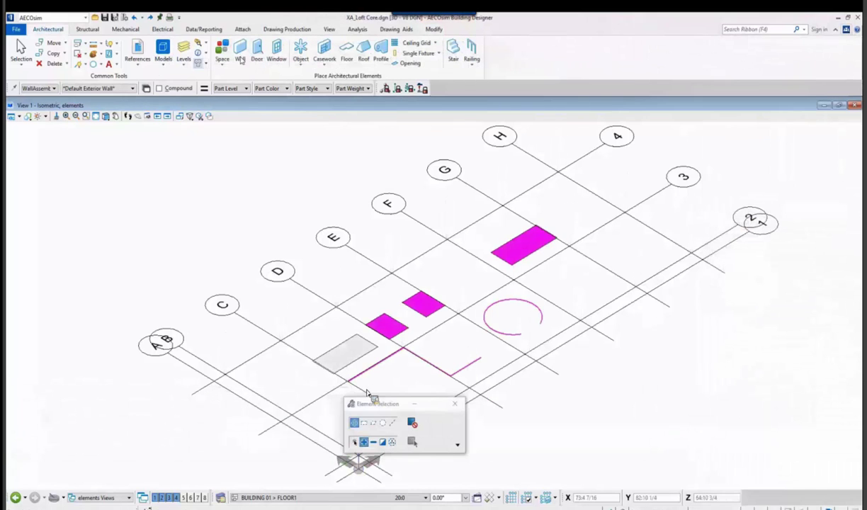
Step: Convert the outlined shapes into interior walls using Place By From Element
left_click(241, 57)
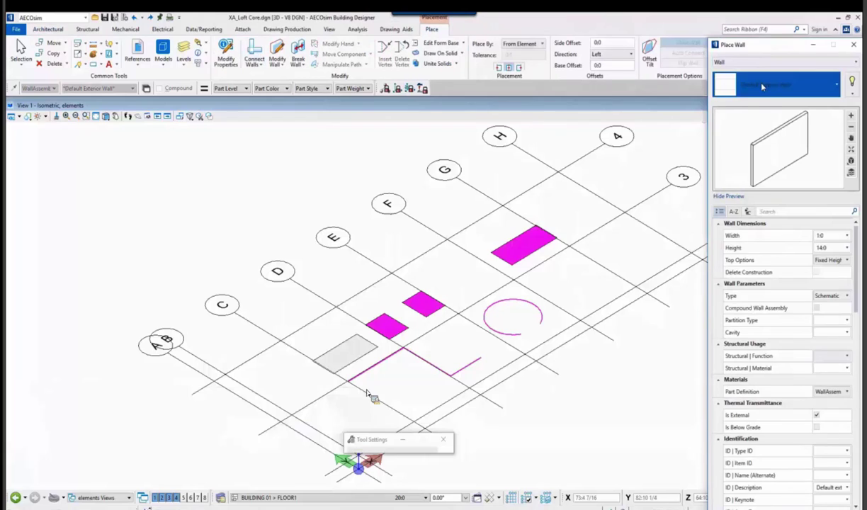
left_click(531, 46)
left_click(528, 102)
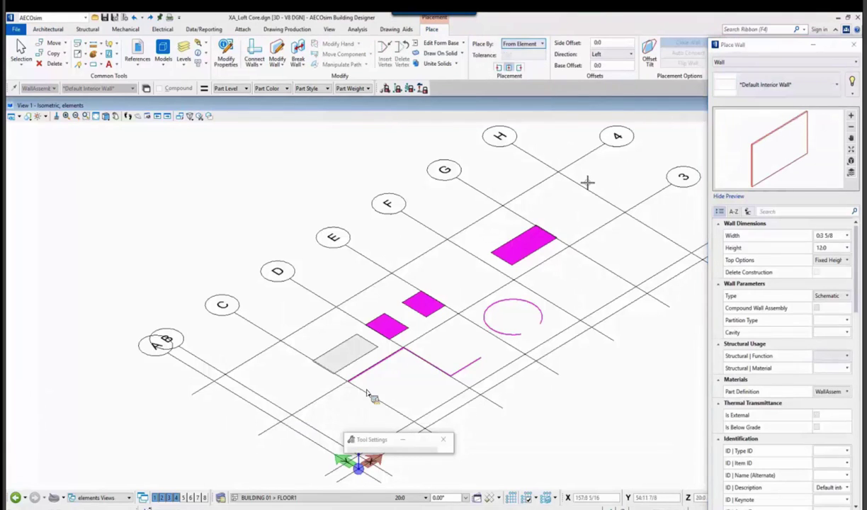
left_click(280, 355)
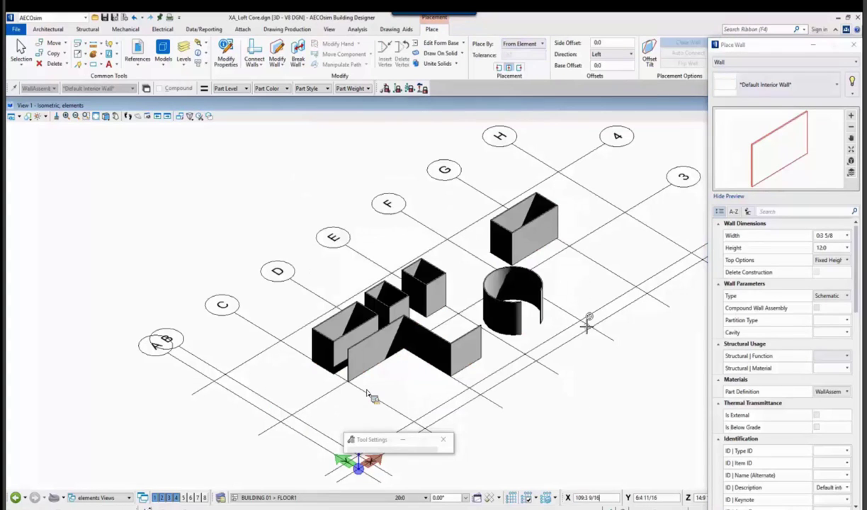
Step: Place Default Exterior Walls by grid along grid lines H, A and B, enclosing the building
left_click(779, 85)
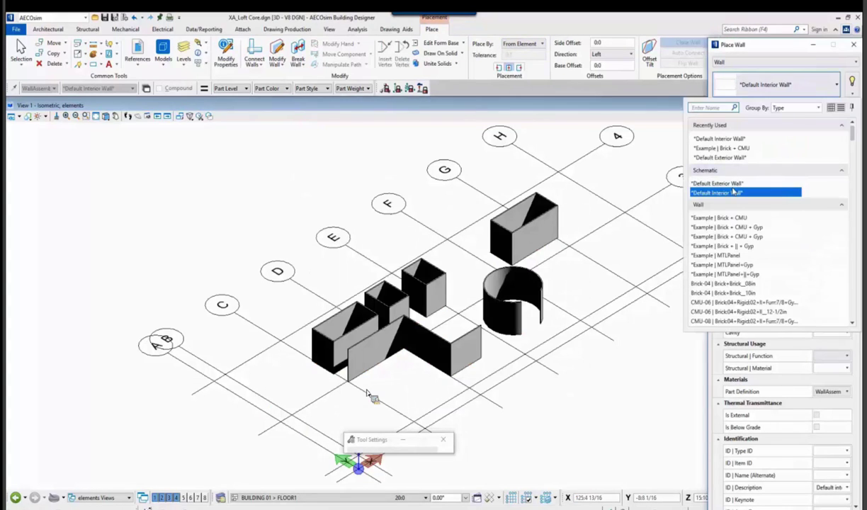
left_click(729, 190)
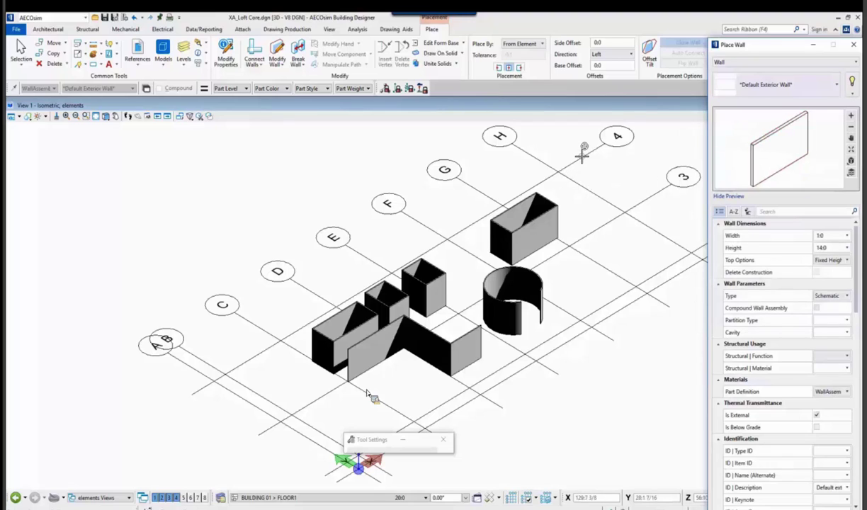
left_click(521, 44)
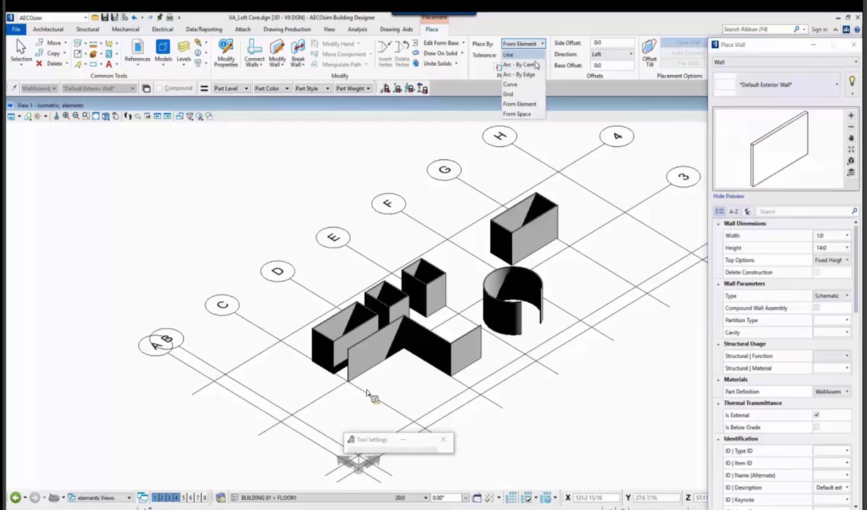
left_click(505, 93)
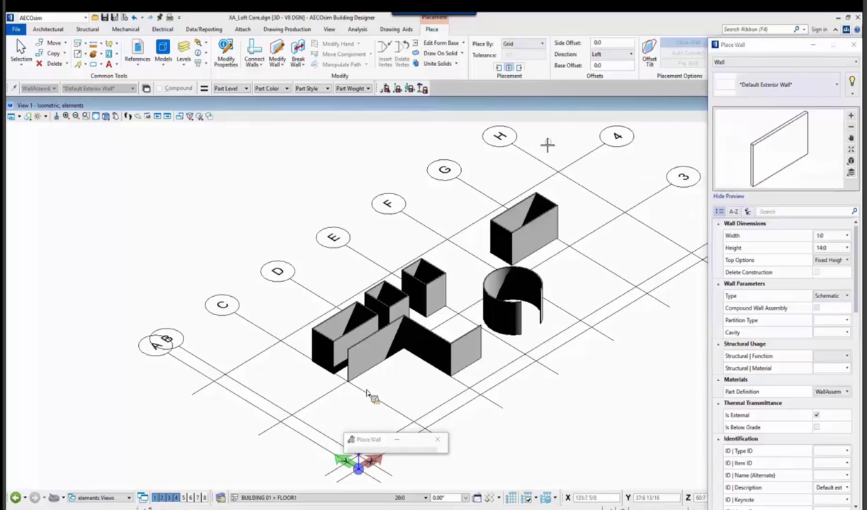
left_click(571, 164)
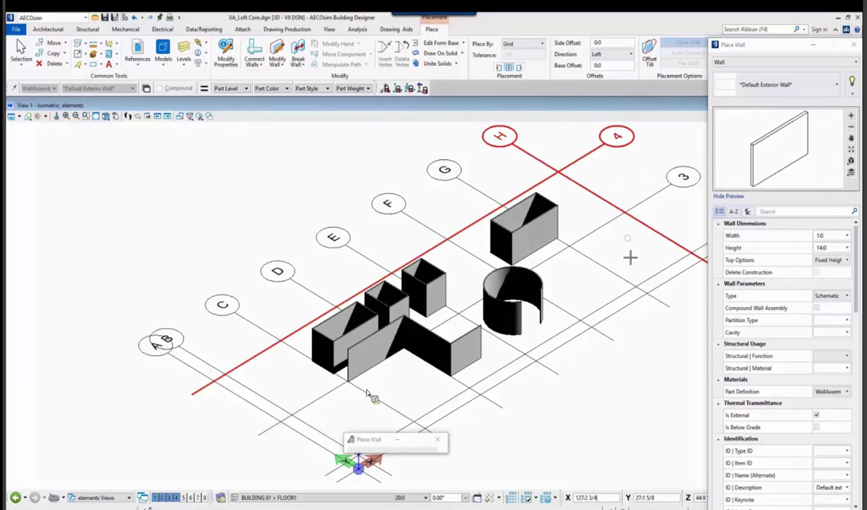
left_click(316, 420)
left_click(529, 374)
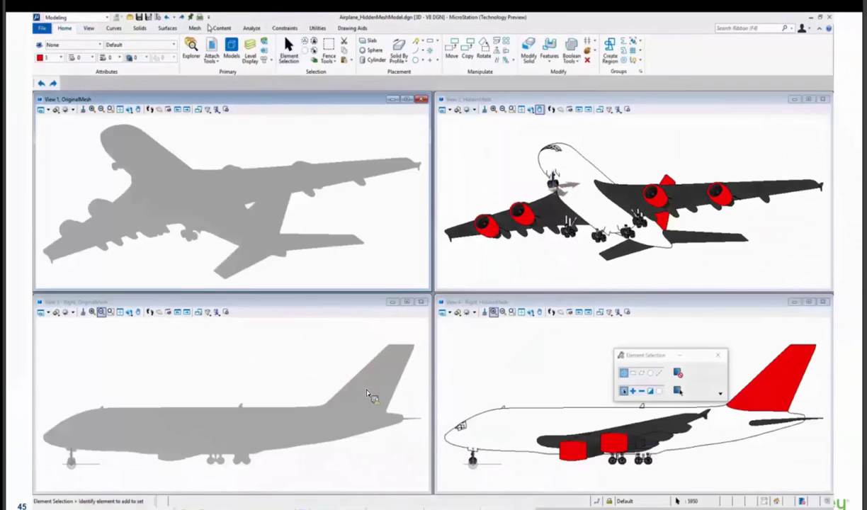
Step: Apply Hide All Interior Edges to the OriginalMesh airplane element
left_click(196, 29)
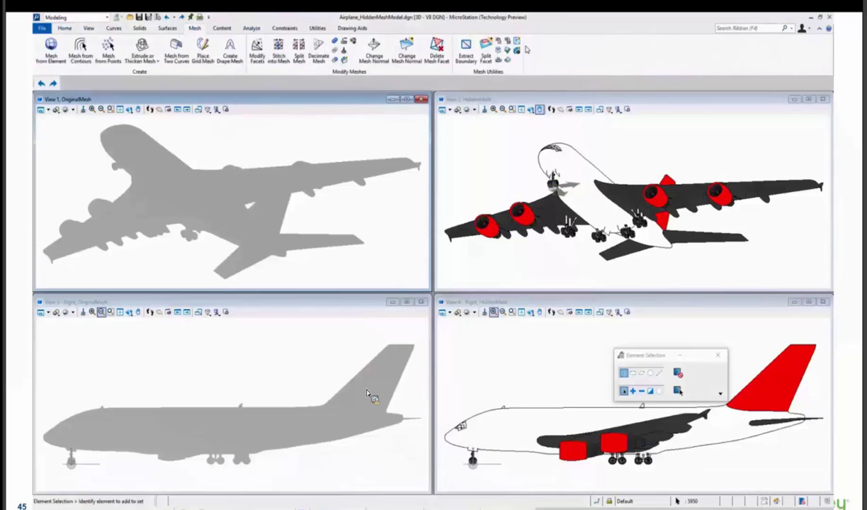
left_click(496, 46)
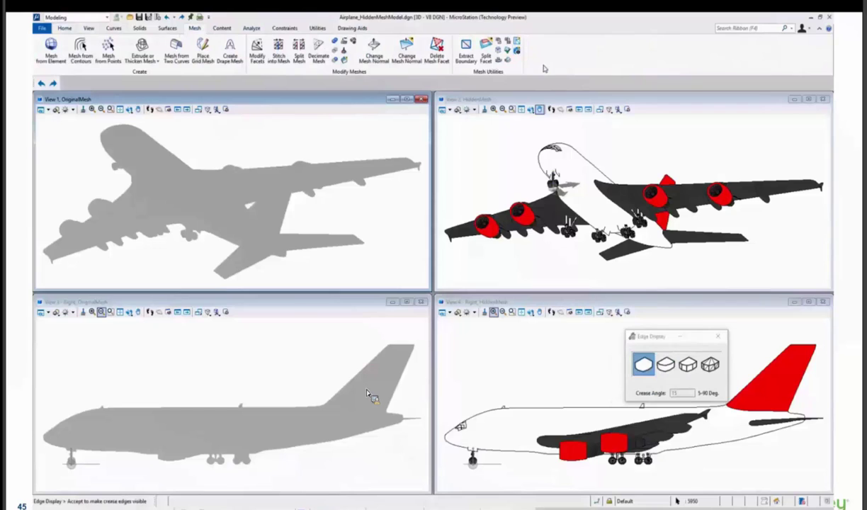
left_click(644, 365)
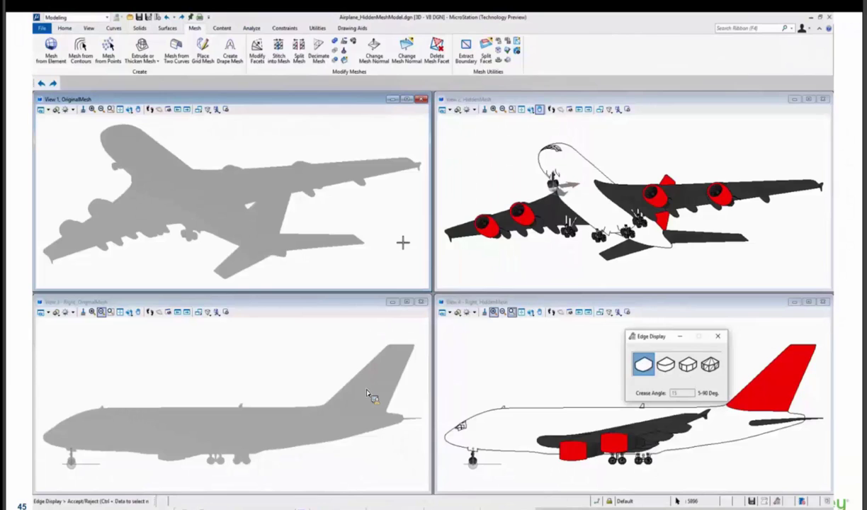
left_click(368, 395)
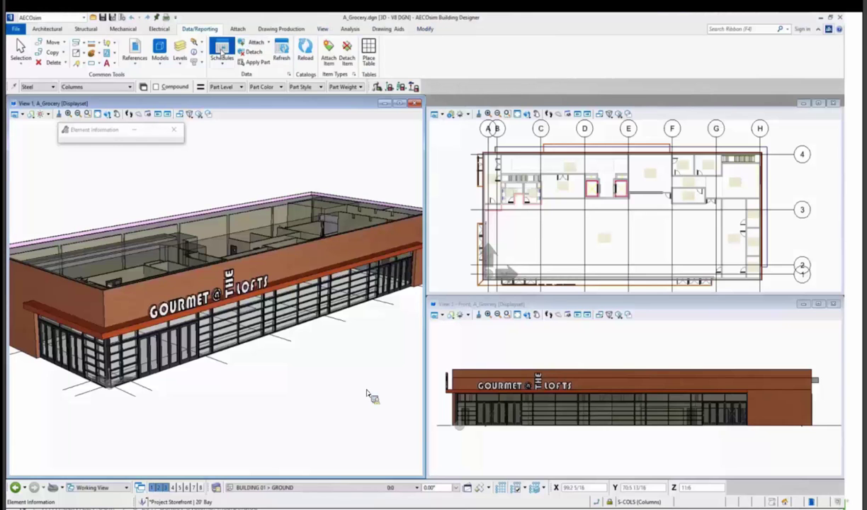
Step: Open the Architectural curtain wall schedule with decimal working units
left_click(222, 49)
left_click(423, 93)
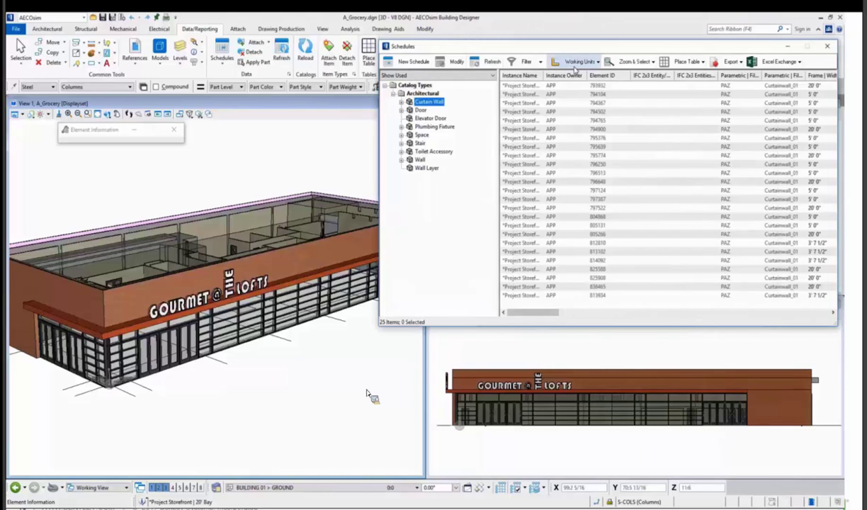
left_click(575, 62)
left_click(577, 84)
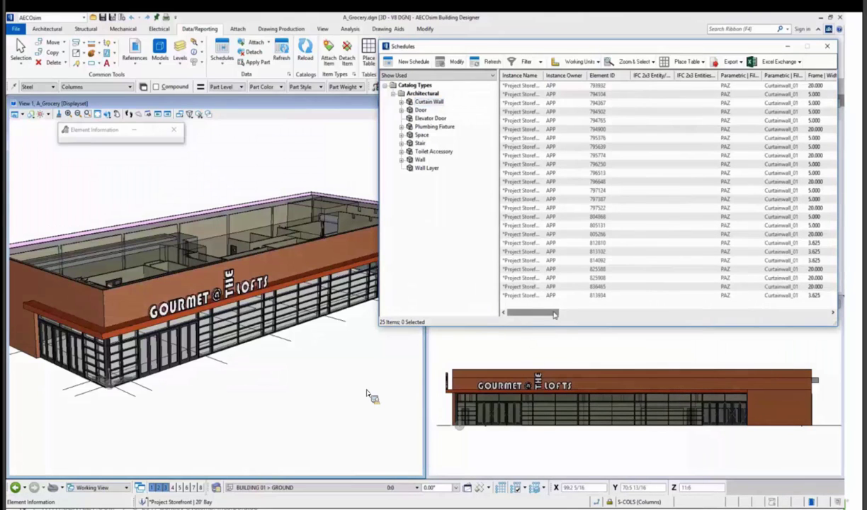
Step: Sort the schedule by Frame Width and select the first curtain wall
left_click_drag(554, 315, 588, 314)
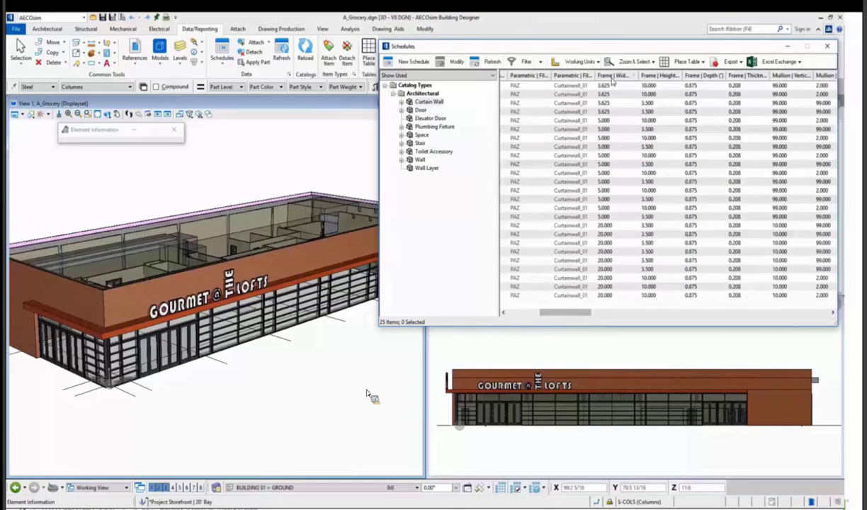
left_click(614, 75)
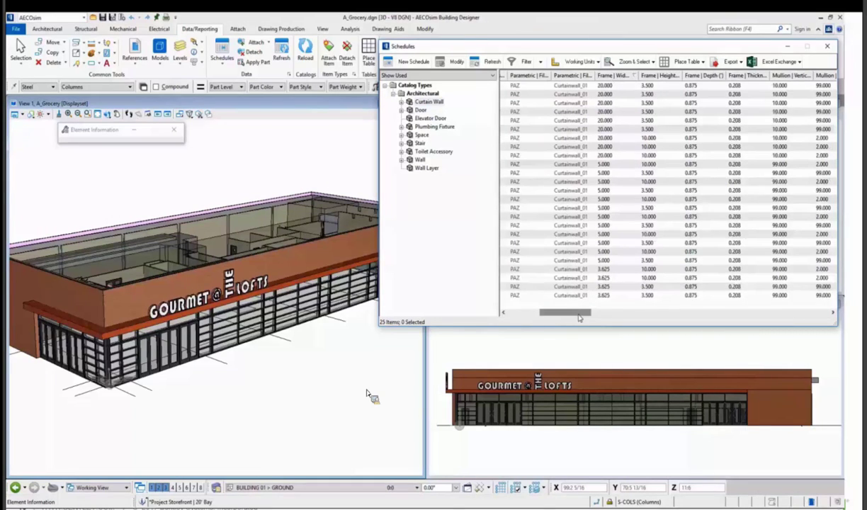
left_click_drag(579, 319, 638, 318)
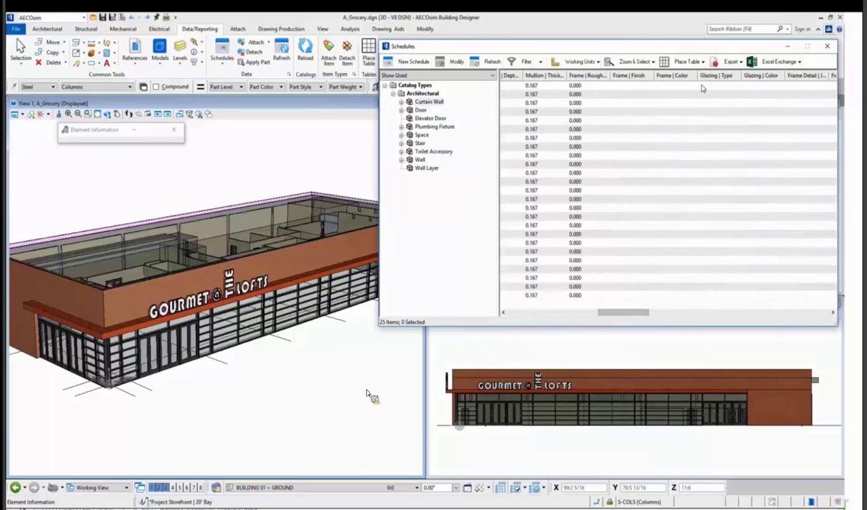
left_click(673, 85)
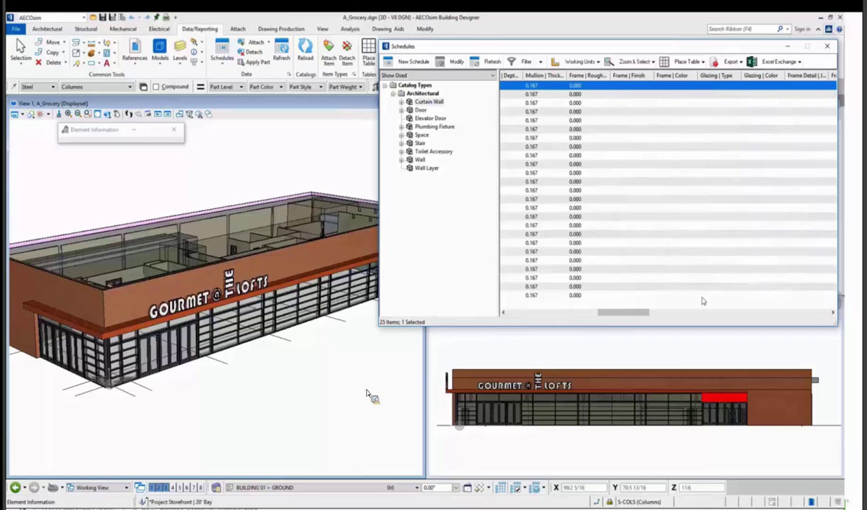
Step: Set Glazing | Type to GL-01 for all 25 curtain walls
left_click(674, 293, "shift")
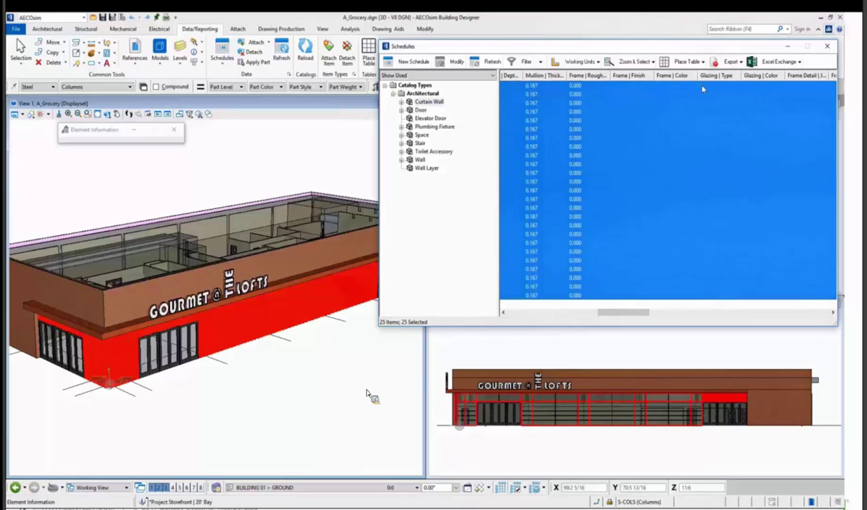
right_click(702, 88)
left_click(721, 103)
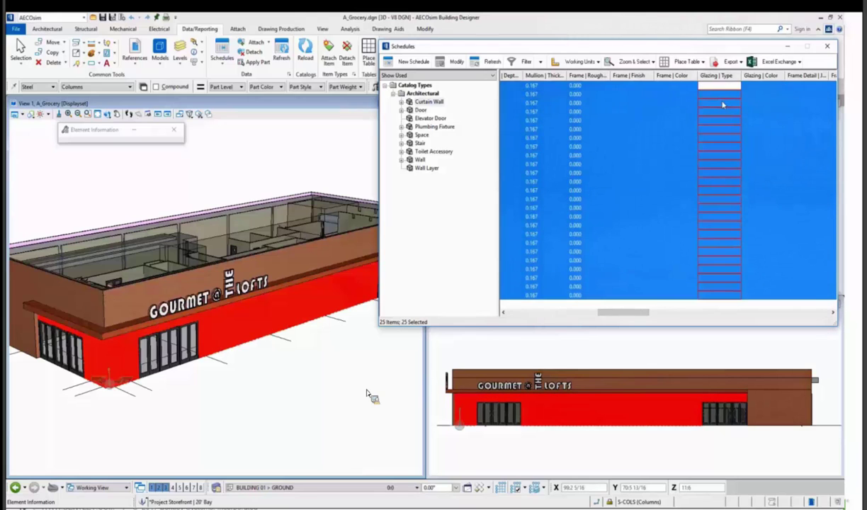
type("GL-01")
key("Return")
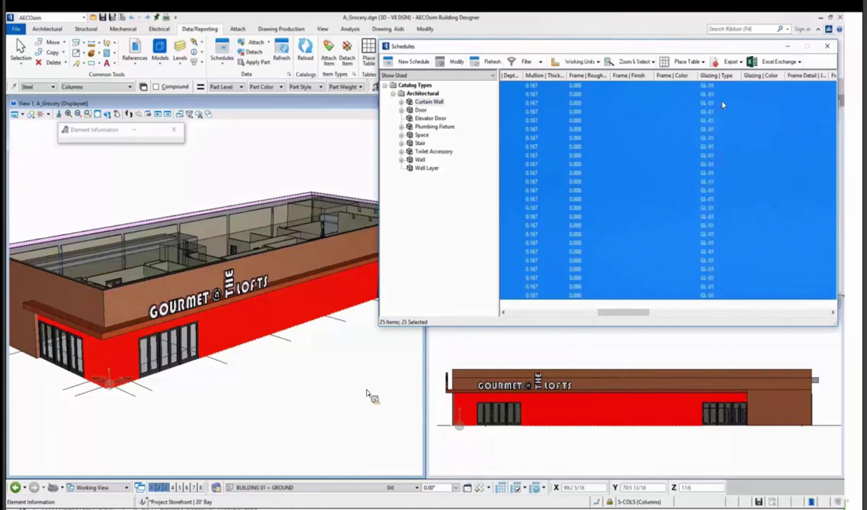
left_click(343, 353)
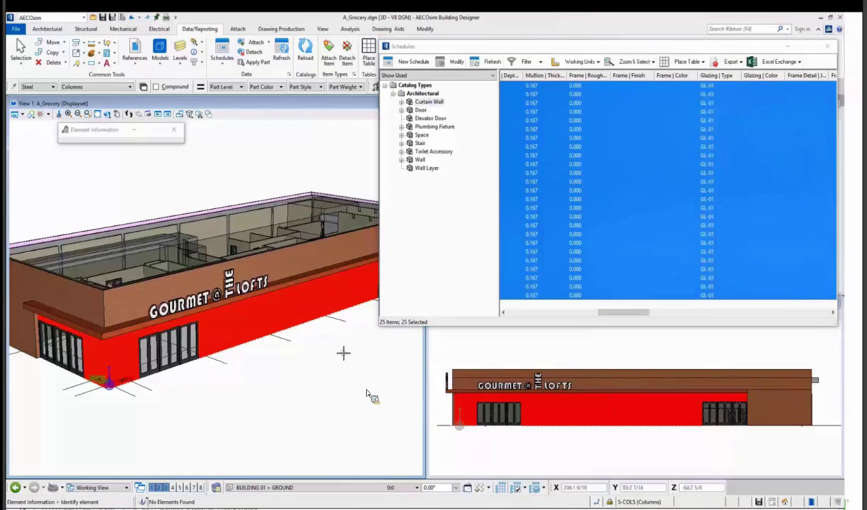
Step: Check the last curtain wall's storefront bay properties, then adjust and scroll the schedule columns
left_click(539, 293)
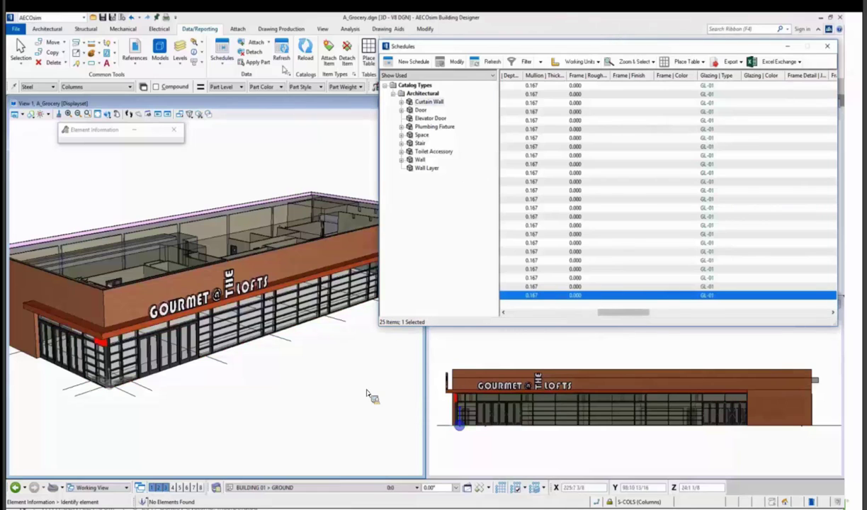
left_click(237, 319)
left_click(248, 369)
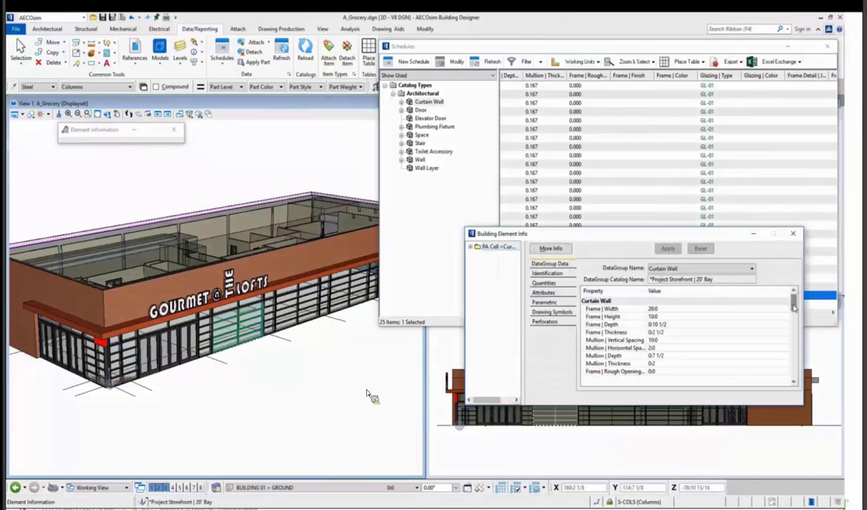
scroll(795, 326, "down", 2)
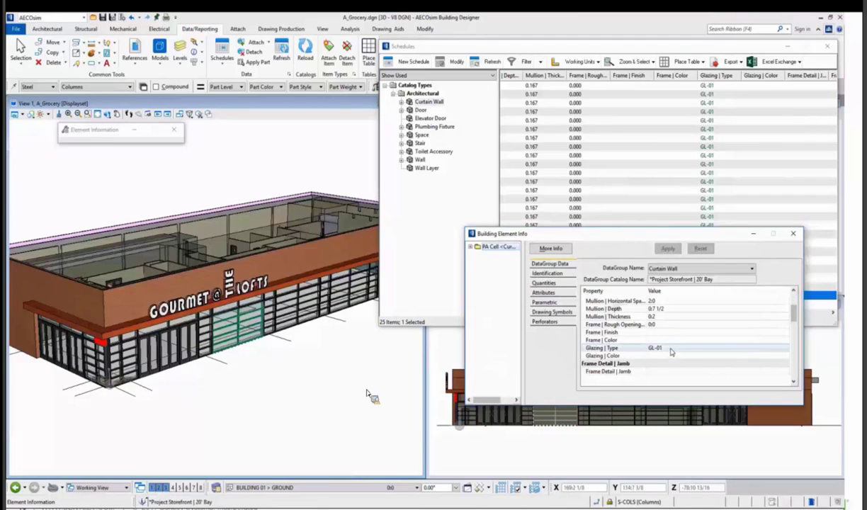
left_click(791, 234)
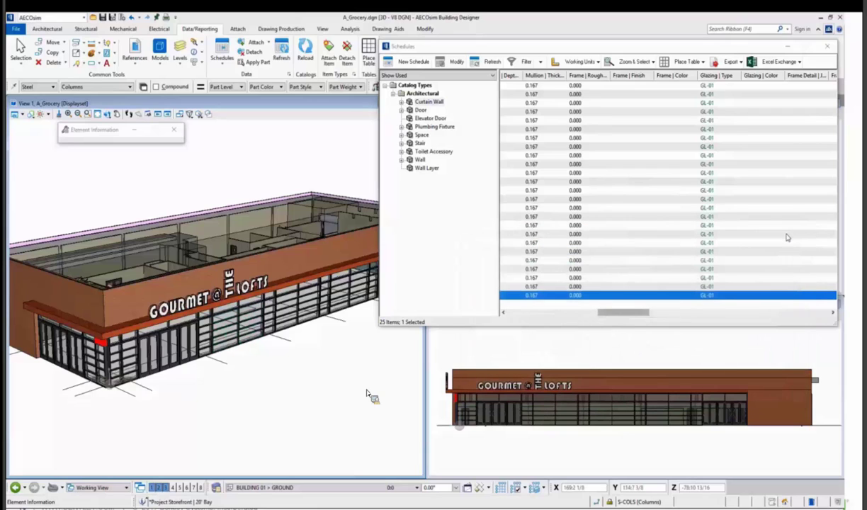
left_click_drag(643, 314, 602, 316)
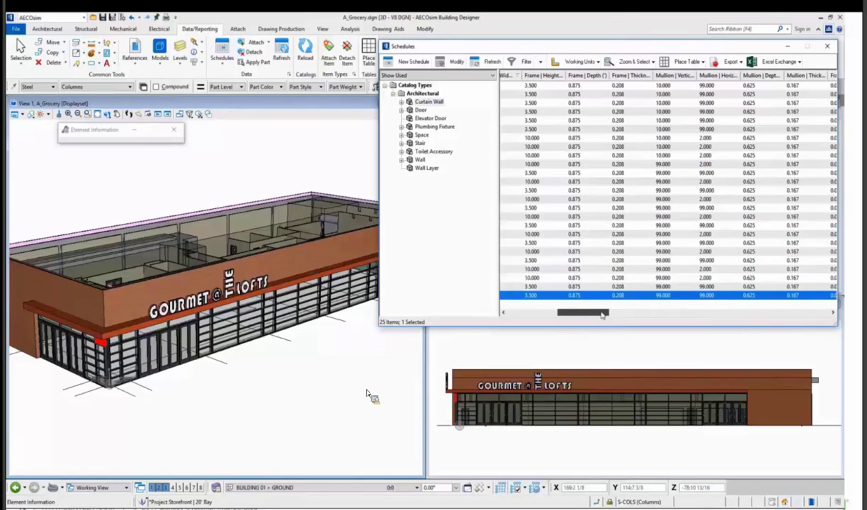
left_click_drag(602, 316, 594, 316)
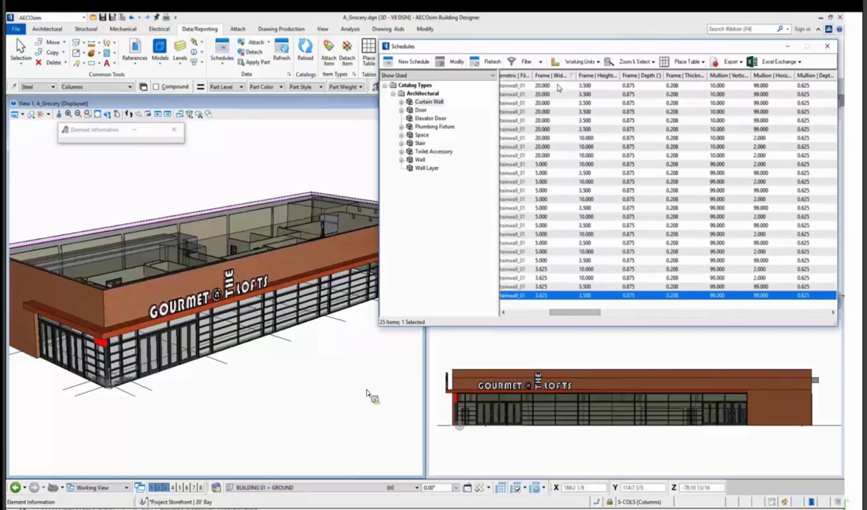
scroll(558, 87, "right", 5)
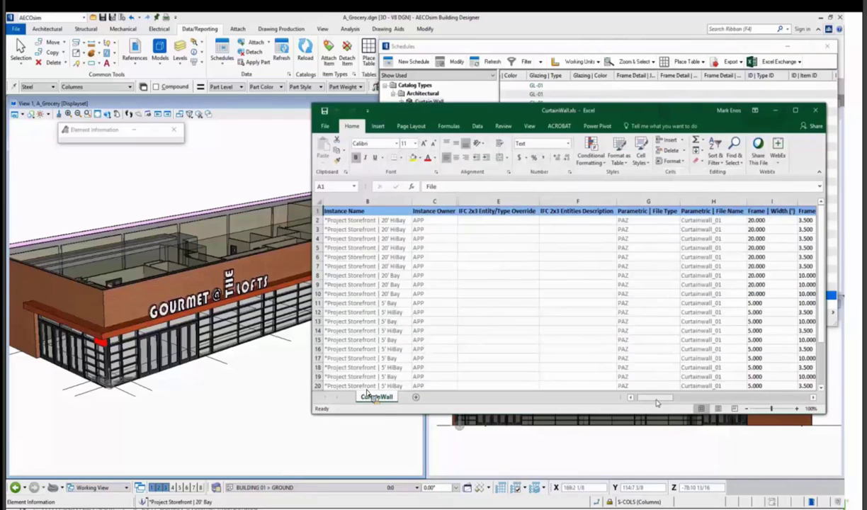
Step: Enter CW-SF-0-01 in cell Y2
left_click_drag(657, 402, 715, 400)
left_click(666, 221)
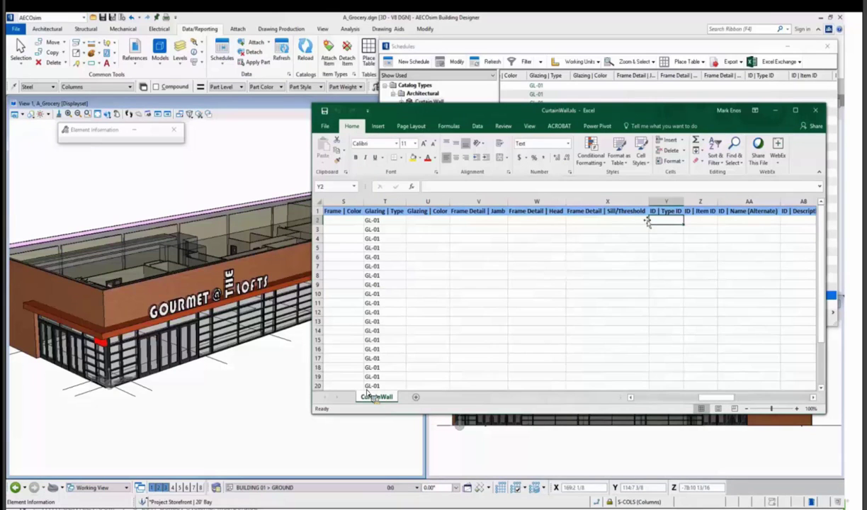
type("CW")
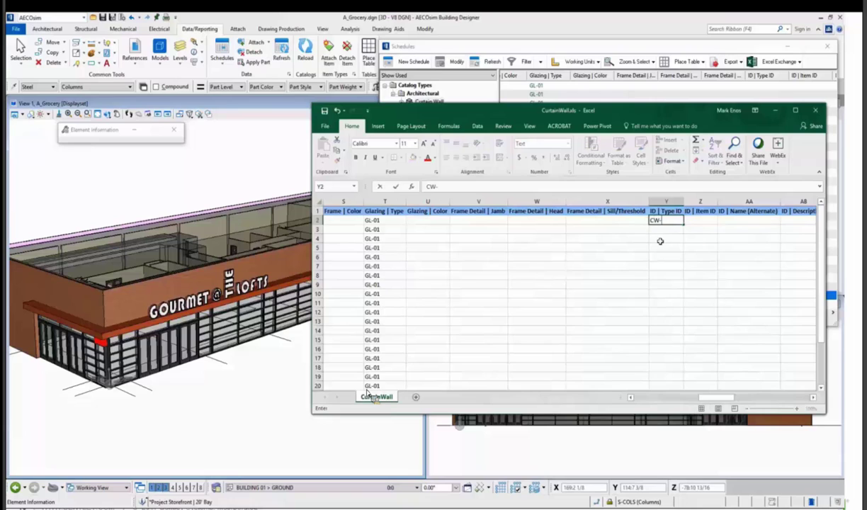
type("-SF-0-01")
key("ctrl+Return")
Step: Copy the ID into Y3 and change it to CW-SF-0-02
left_click(639, 220)
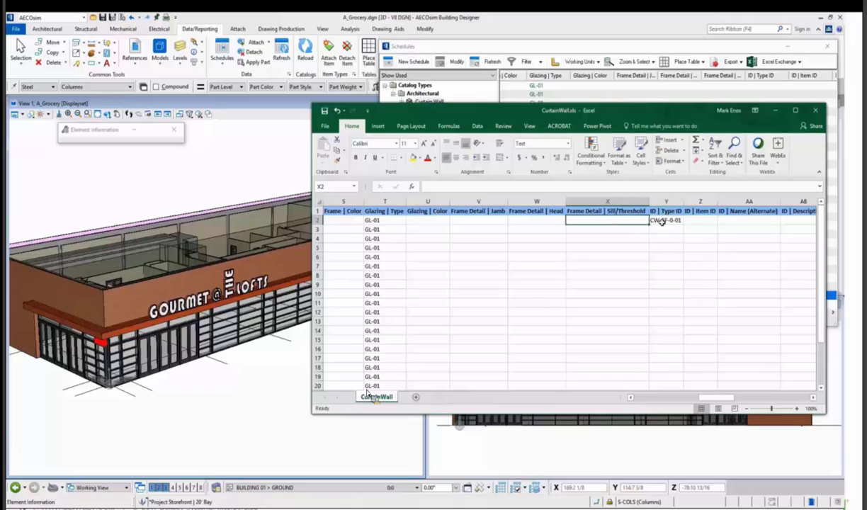
left_click(661, 222)
key("ctrl+c")
left_click(667, 229)
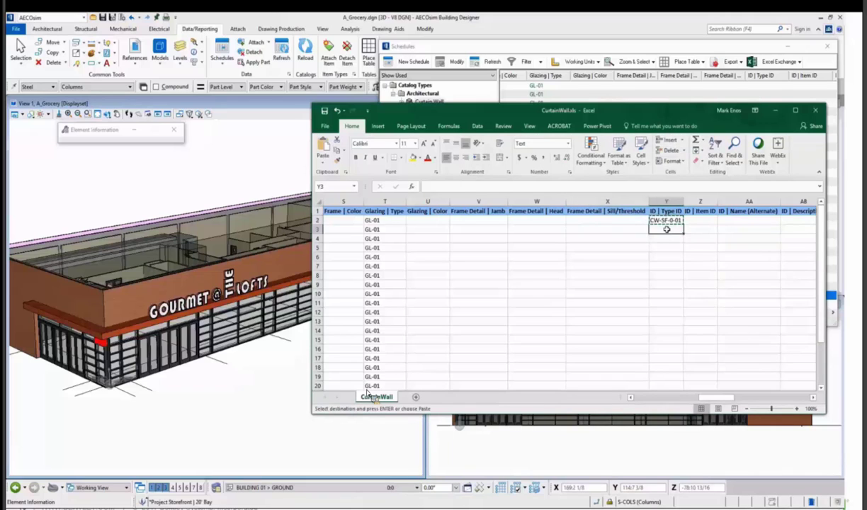
key("ctrl+v")
left_click(457, 186)
left_click(458, 186)
key("BackSpace")
type("2")
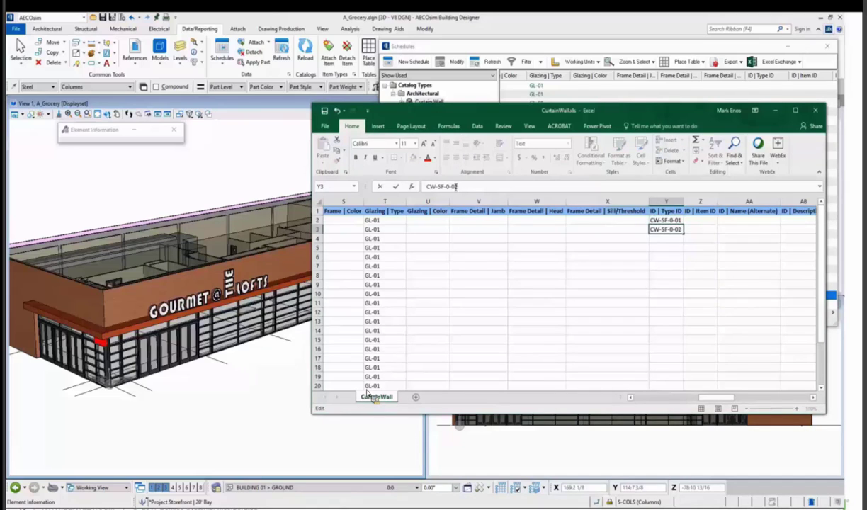
key("Return")
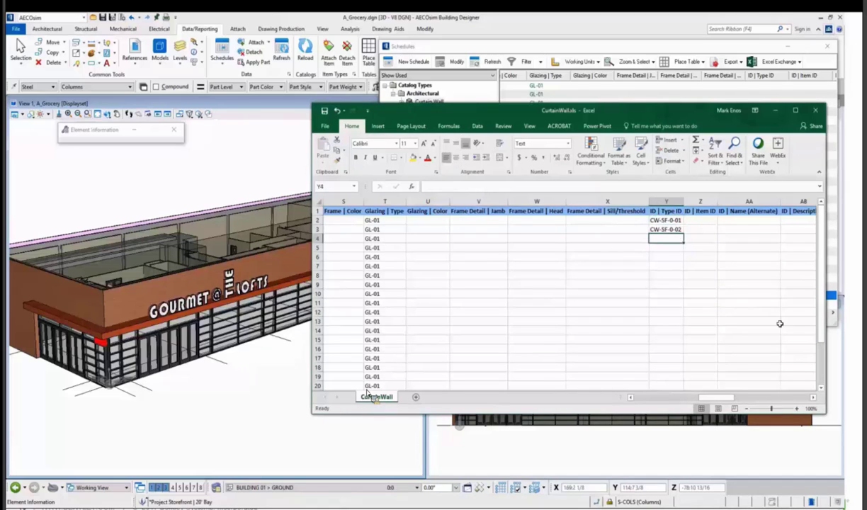
Step: Fill the IDs down to CW-SF-0-25 in row 26 and close the workbook
left_click_drag(454, 415, 701, 494)
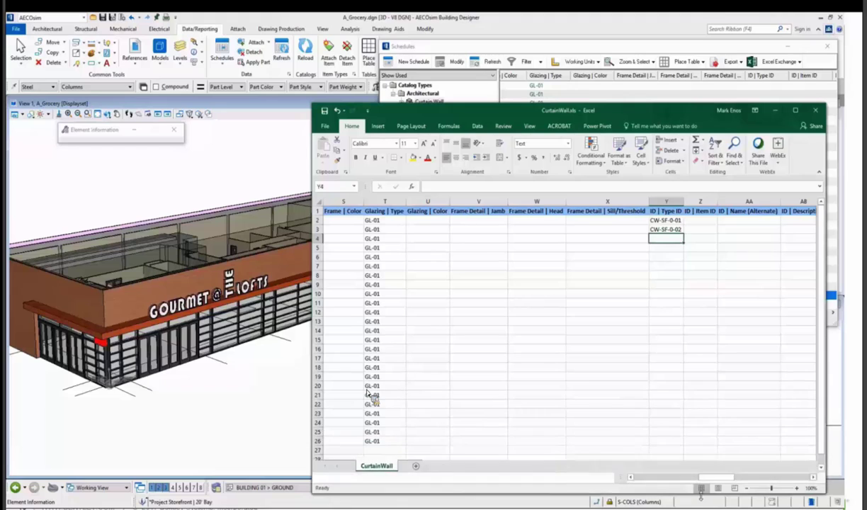
left_click(664, 220)
left_click(666, 230, "shift")
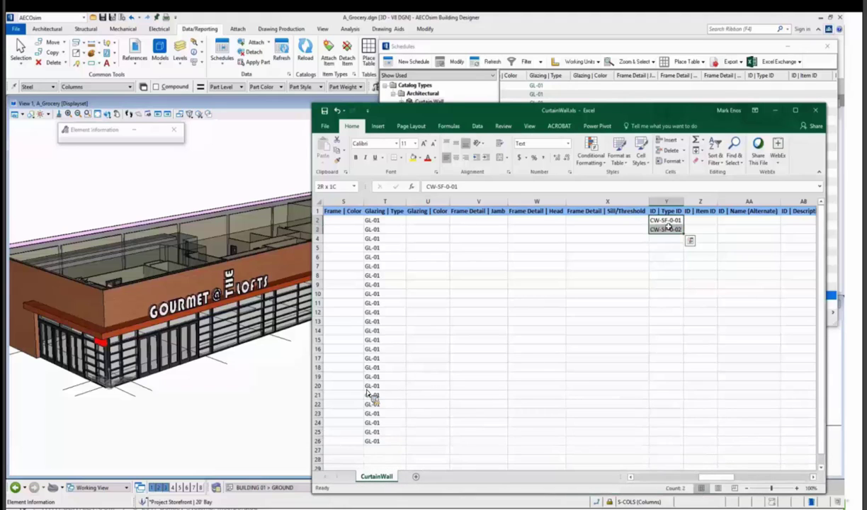
left_click_drag(684, 235, 664, 445)
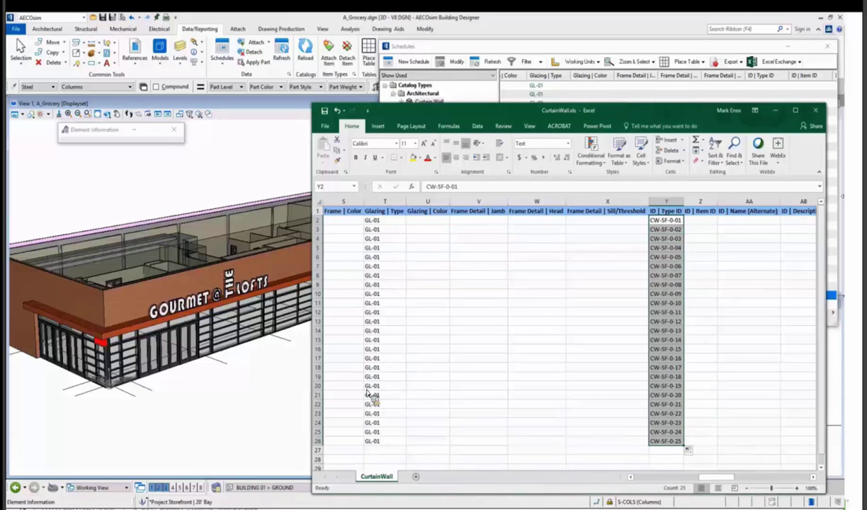
left_click(817, 111)
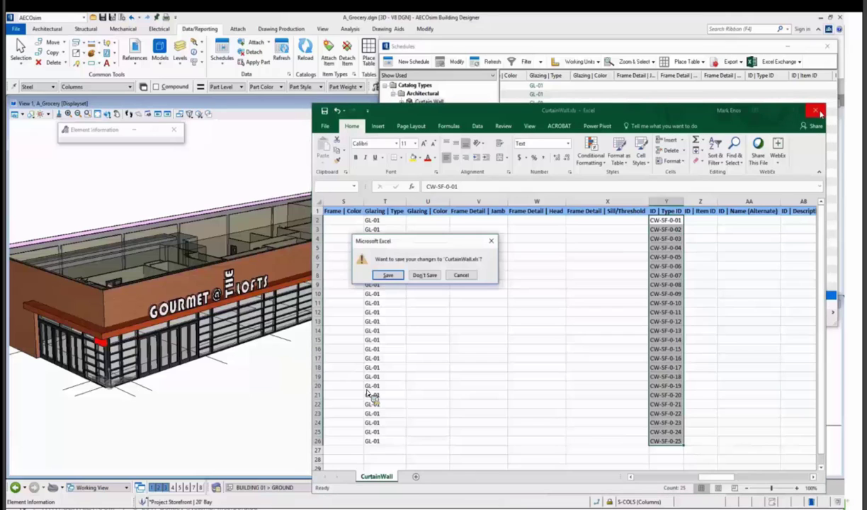
left_click(419, 277)
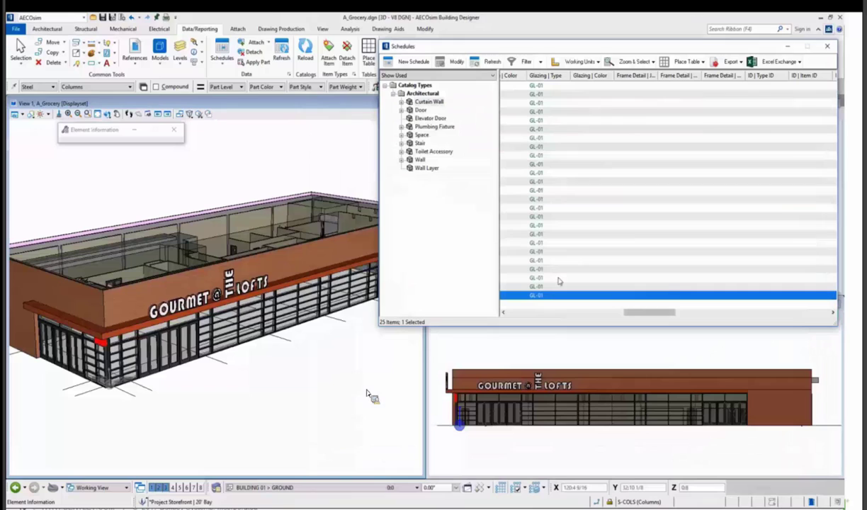
left_click(776, 61)
left_click(778, 86)
left_click(484, 244)
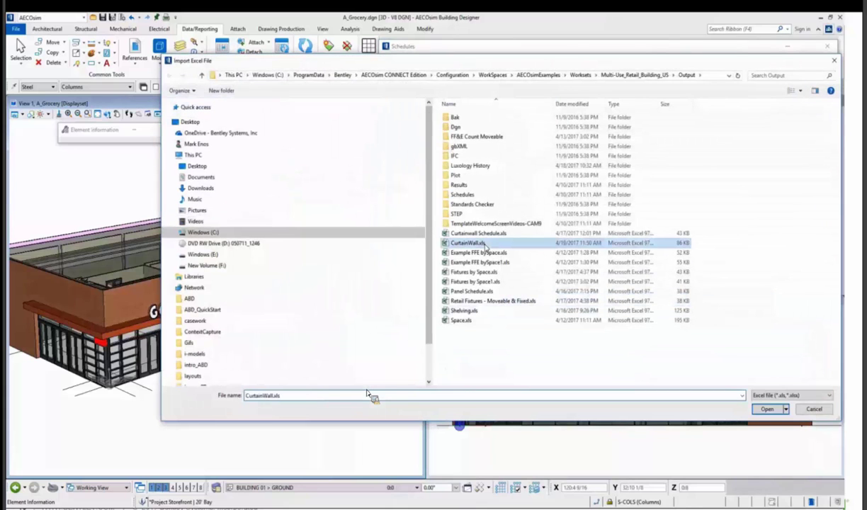
left_click(766, 410)
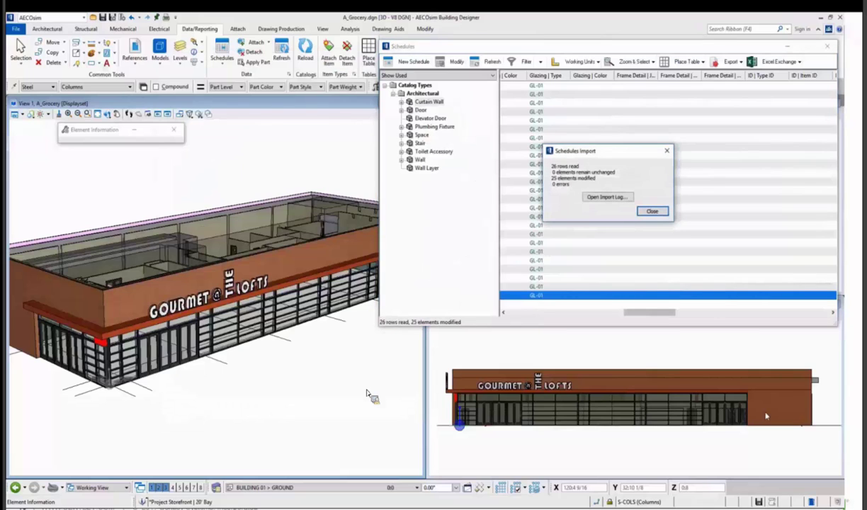
left_click(651, 211)
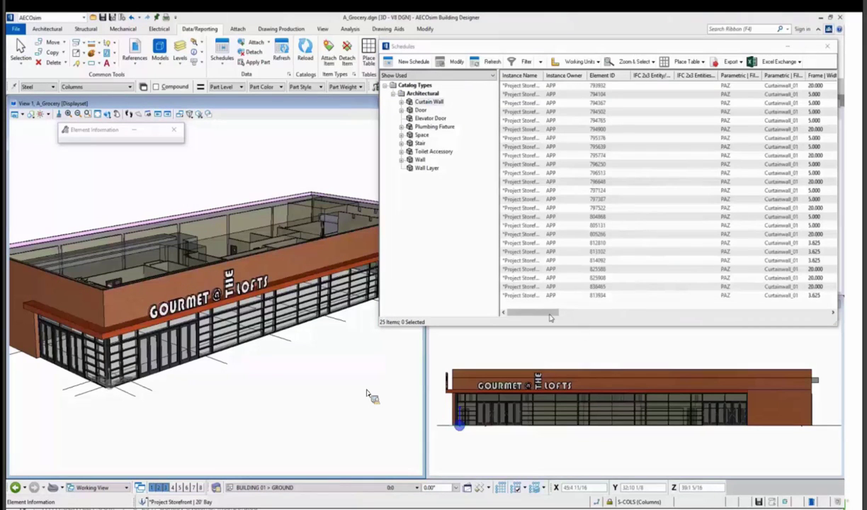
left_click_drag(551, 319, 694, 315)
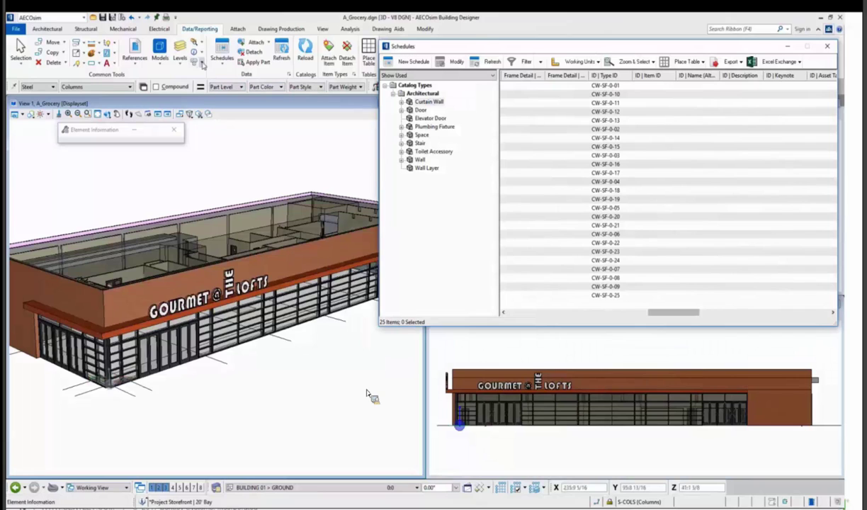
left_click(195, 51)
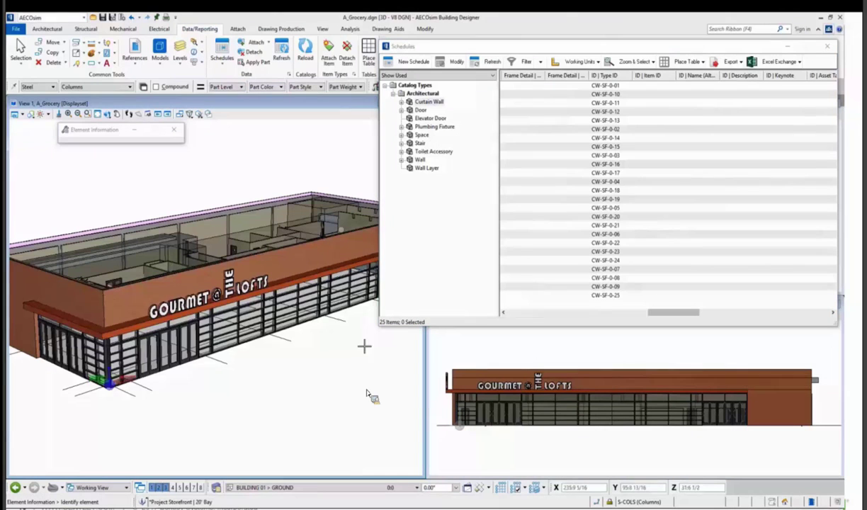
left_click(235, 344)
left_click(371, 396)
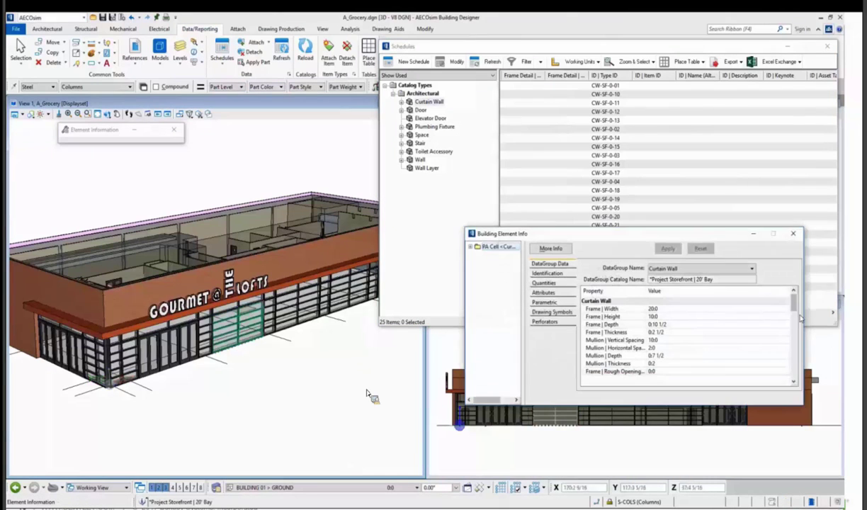
left_click_drag(795, 307, 794, 356)
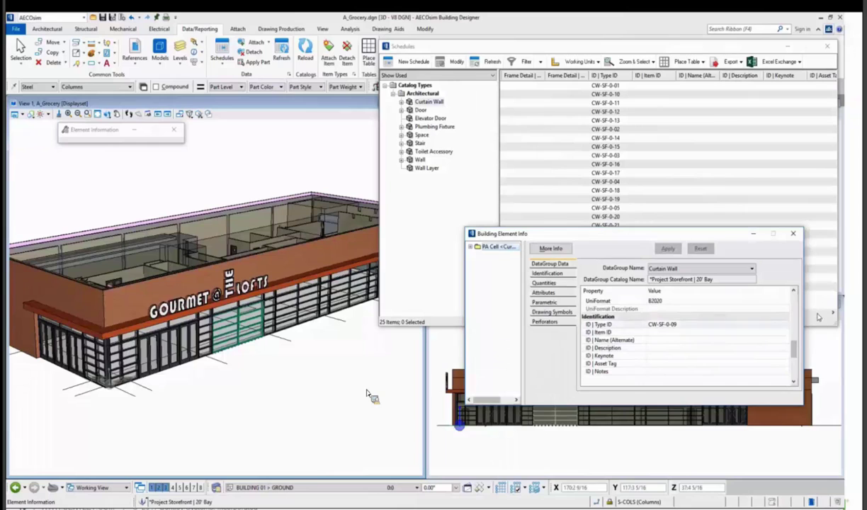
left_click(795, 237)
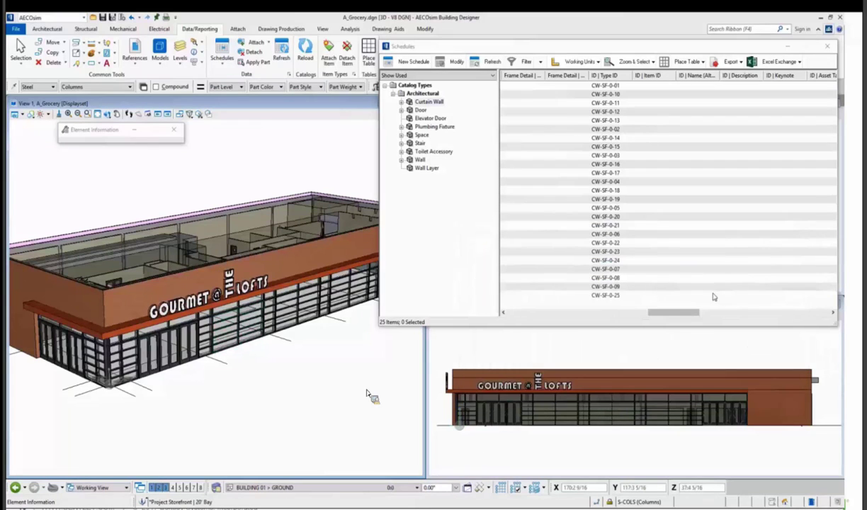
Step: Sort the schedule by mullion horizontal spacing and open it in Excel
left_click_drag(677, 313, 602, 319)
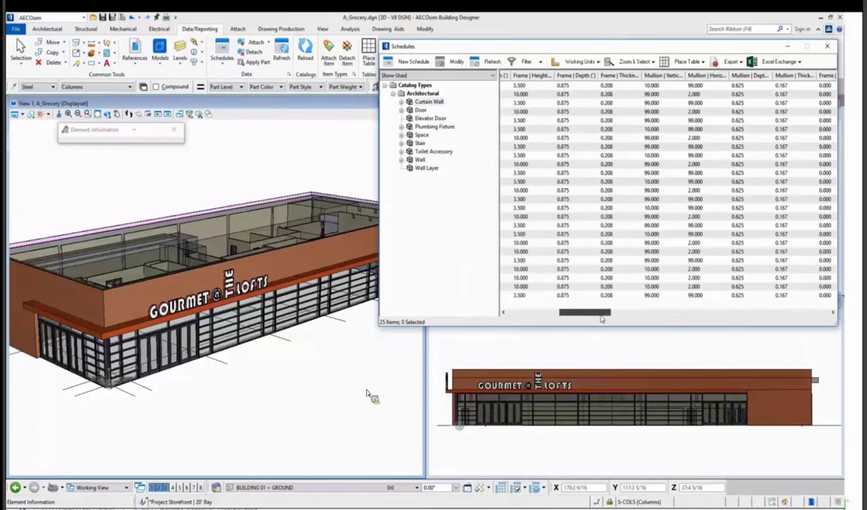
left_click(704, 75)
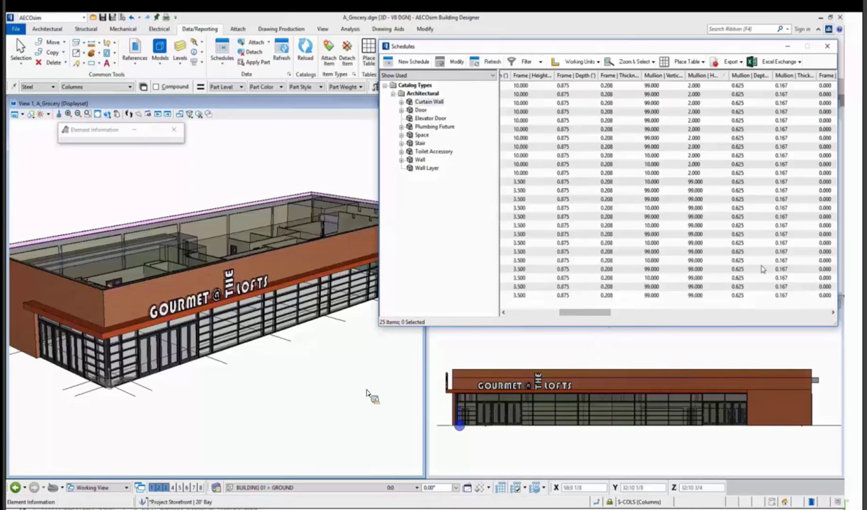
left_click(780, 62)
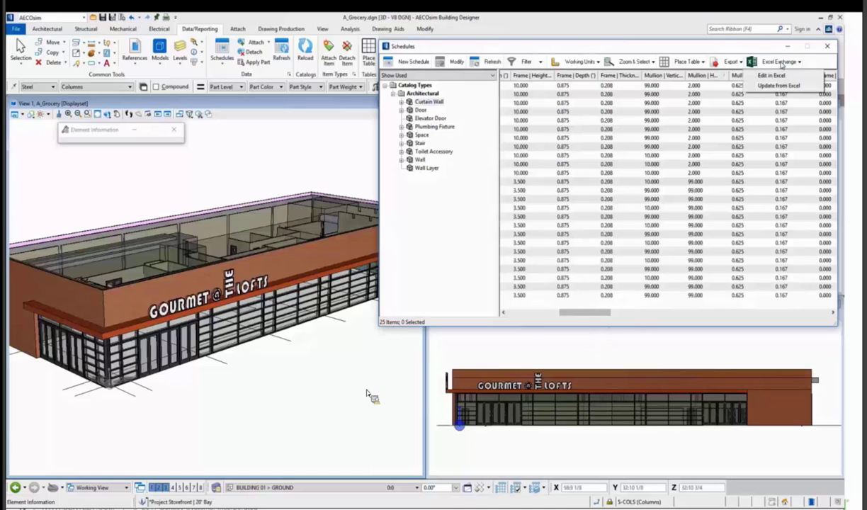
left_click(782, 77)
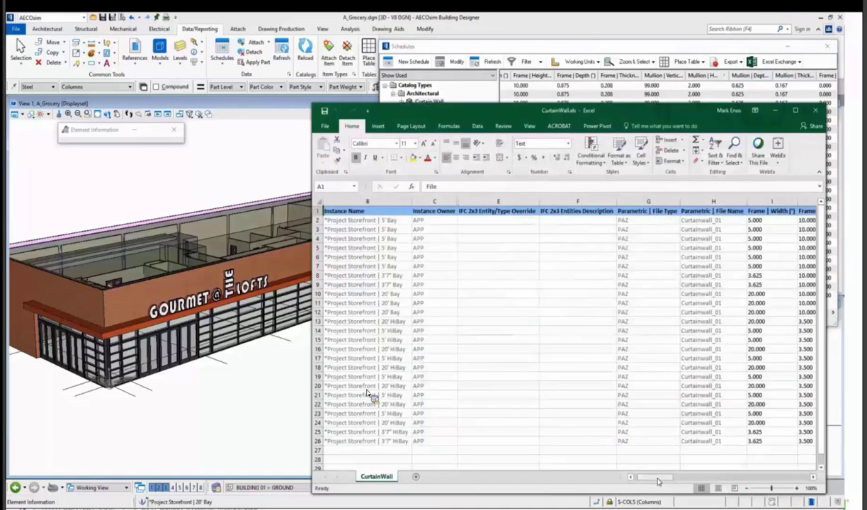
Step: Set N2 through N12 to 4.000 spacing, then close and save CurtainWall.xls
left_click_drag(657, 482, 678, 482)
left_click(698, 222)
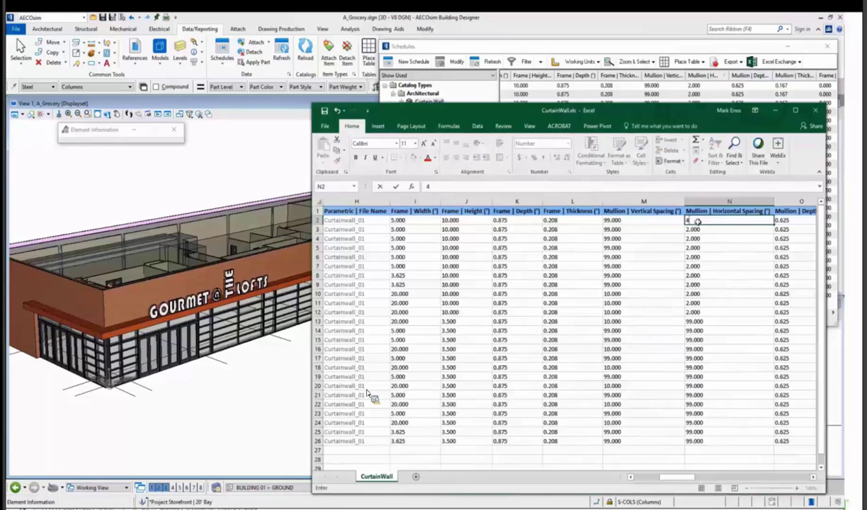
key("ctrl+Return")
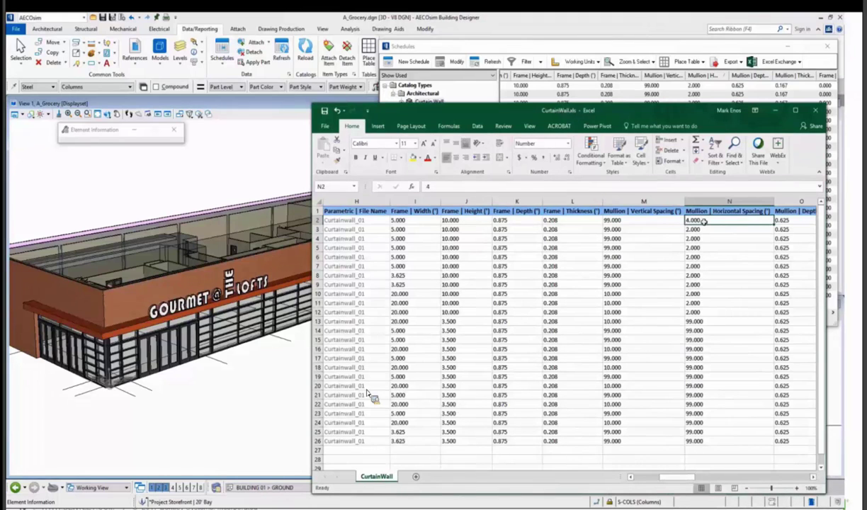
key("ctrl+c")
left_click_drag(706, 229, 708, 311)
key("ctrl+v")
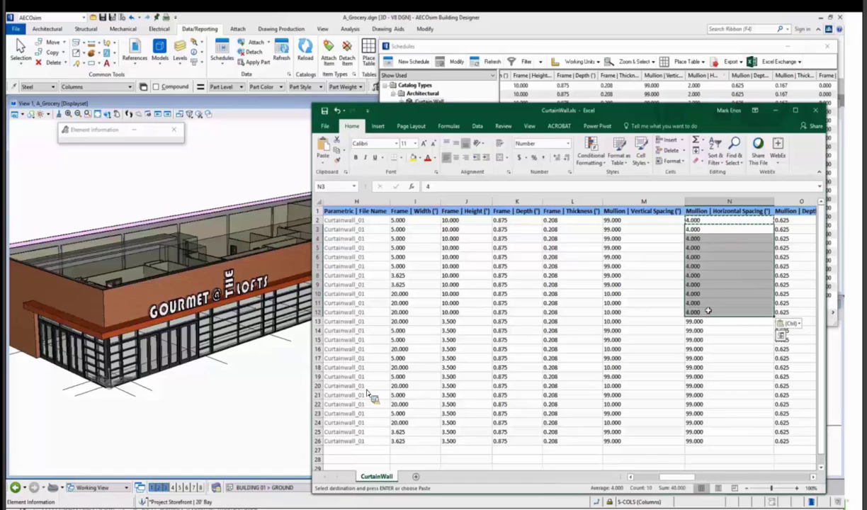
left_click(717, 330)
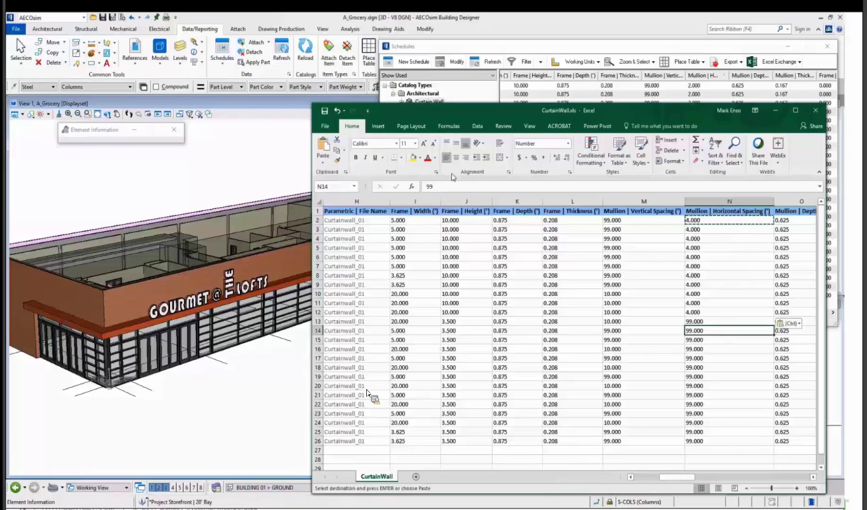
left_click(814, 111)
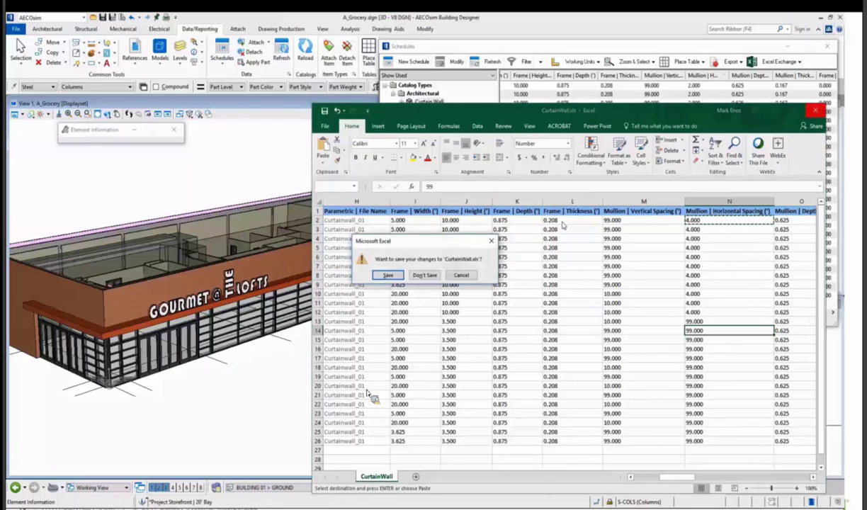
left_click(398, 275)
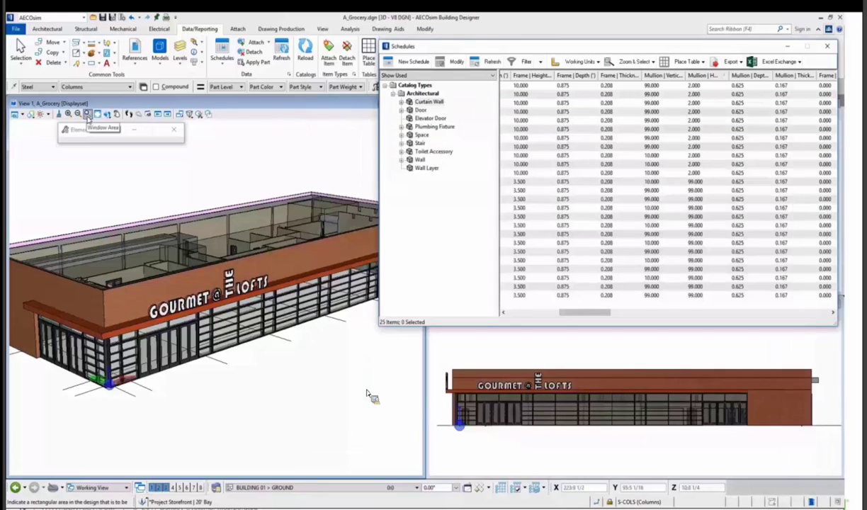
Step: Zoom the view onto the storefront
left_click(87, 114)
left_click(360, 242)
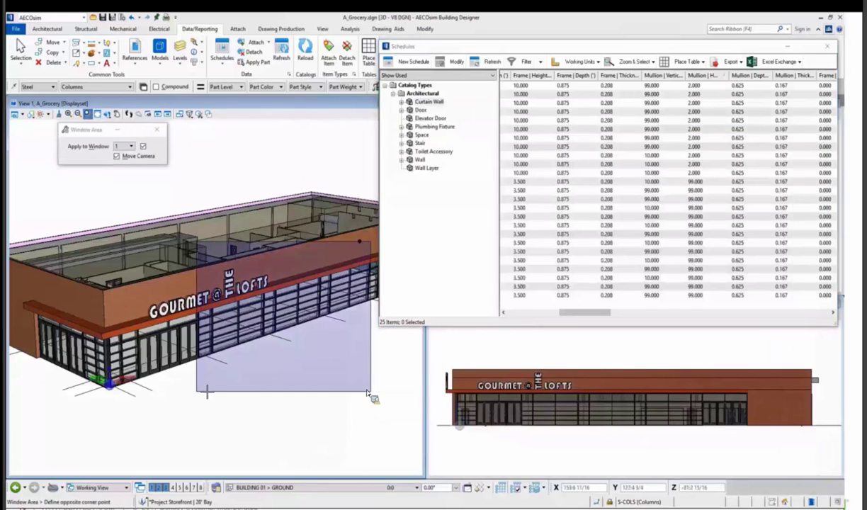
left_click(207, 391)
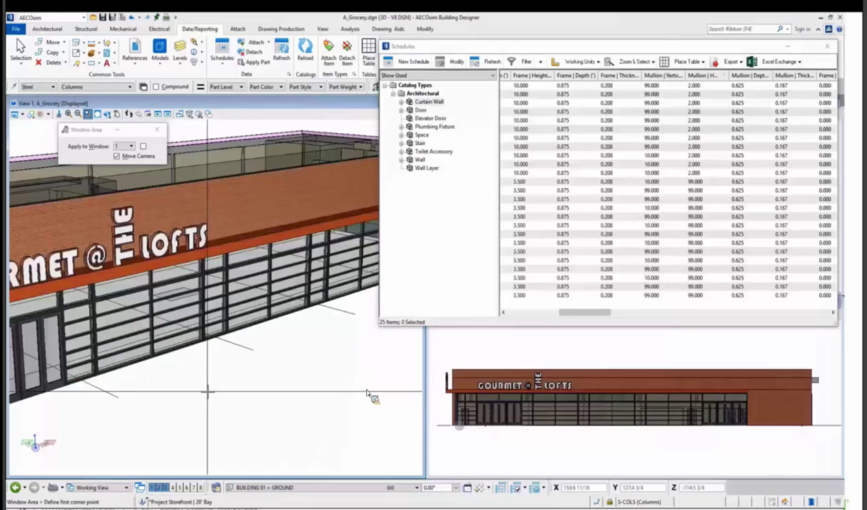
left_click(779, 62)
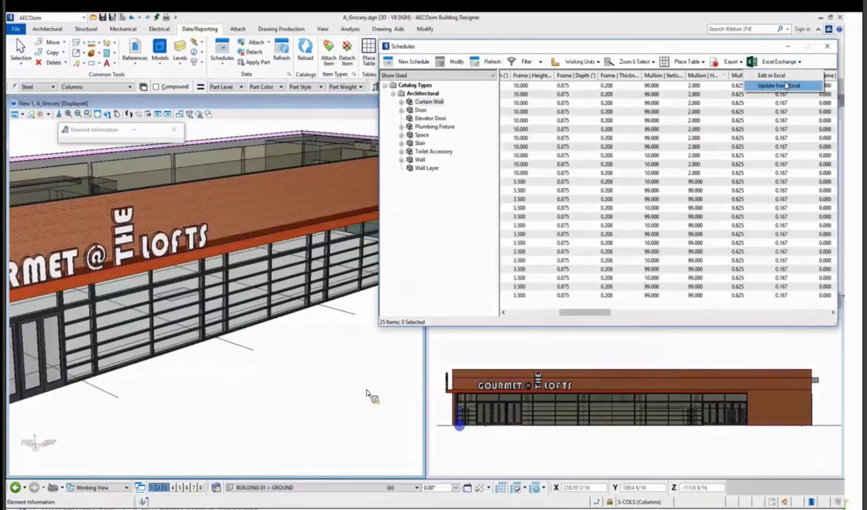
Step: Update the curtain-wall schedule with the edited values from CurtainWall.xls through Excel Exchange
left_click(785, 85)
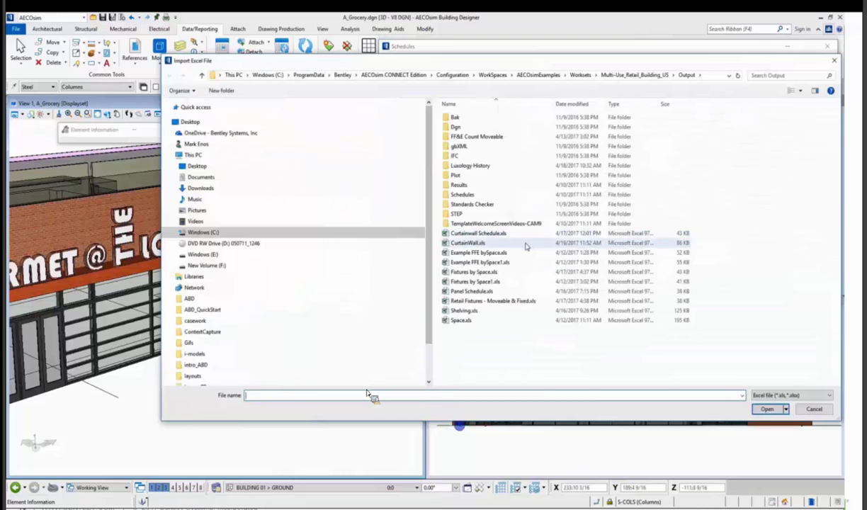
left_click(525, 244)
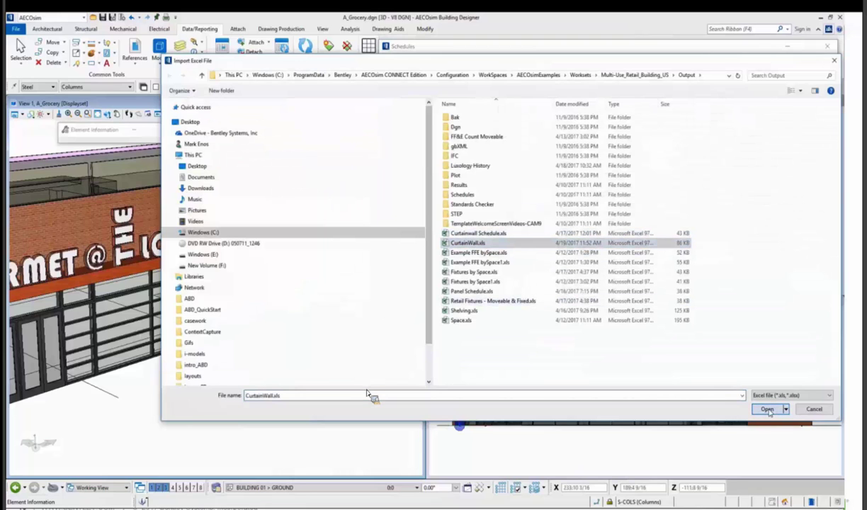
left_click(767, 410)
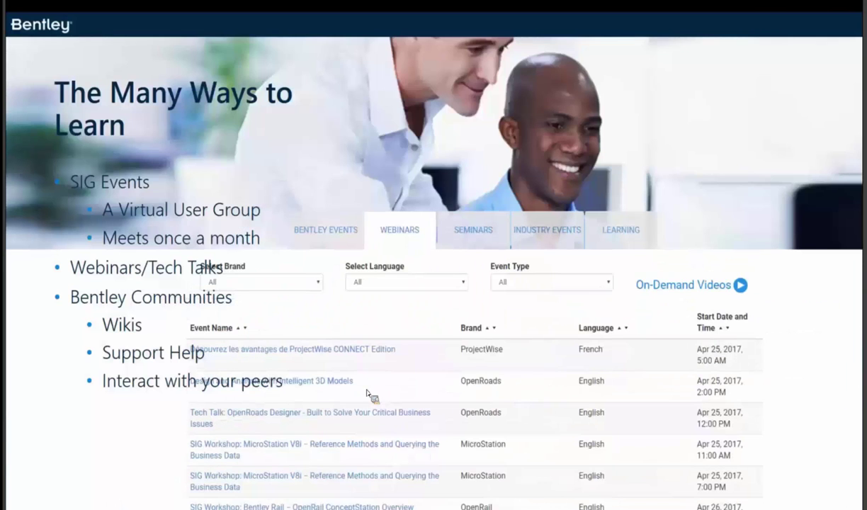
Step: Advance through the Webinars, Seminars and Industry Events slides
key("Right")
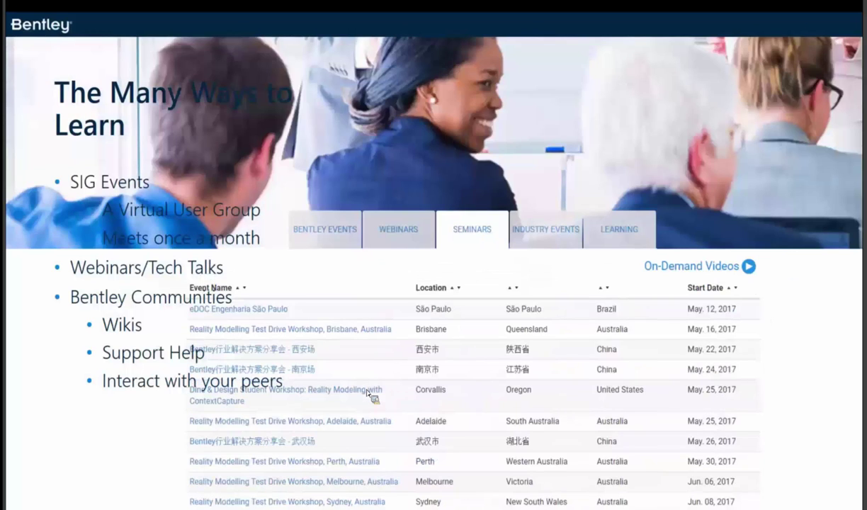
key("Right")
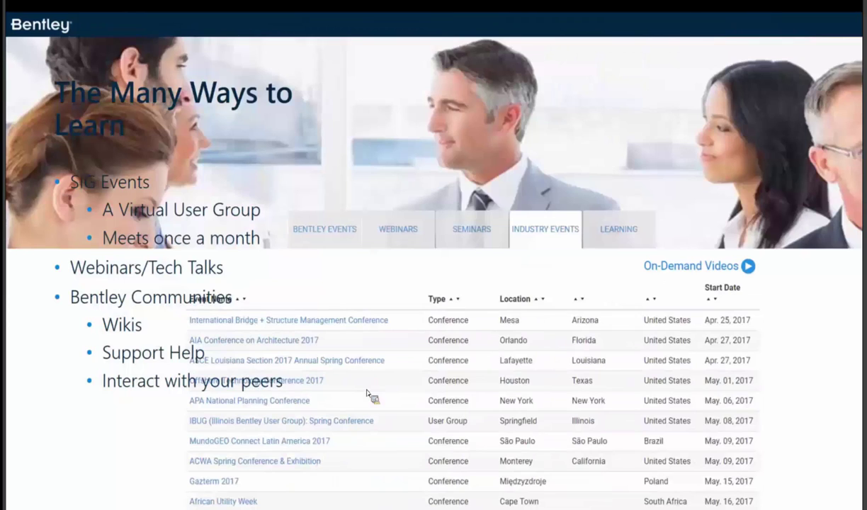
key("Right")
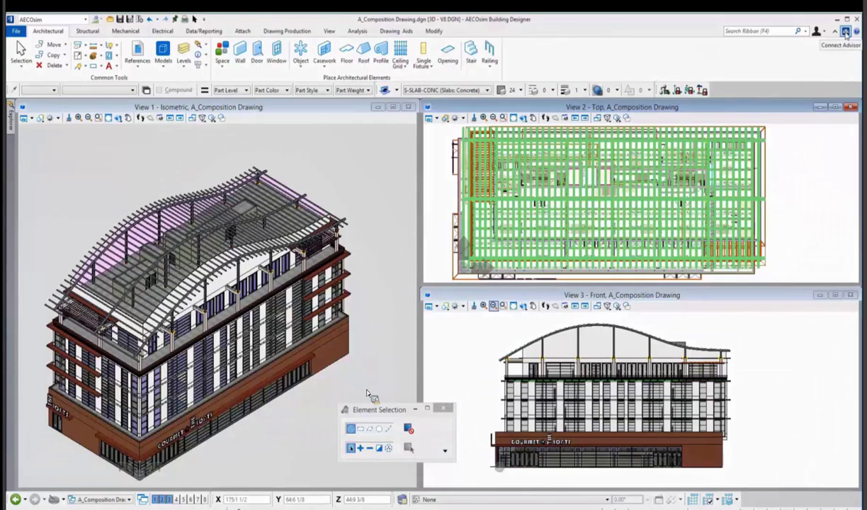
Step: Open the CONNECT Advisor panel and return its welcome tour to the 'Why CONNECT Advisor?' page
left_click(845, 31)
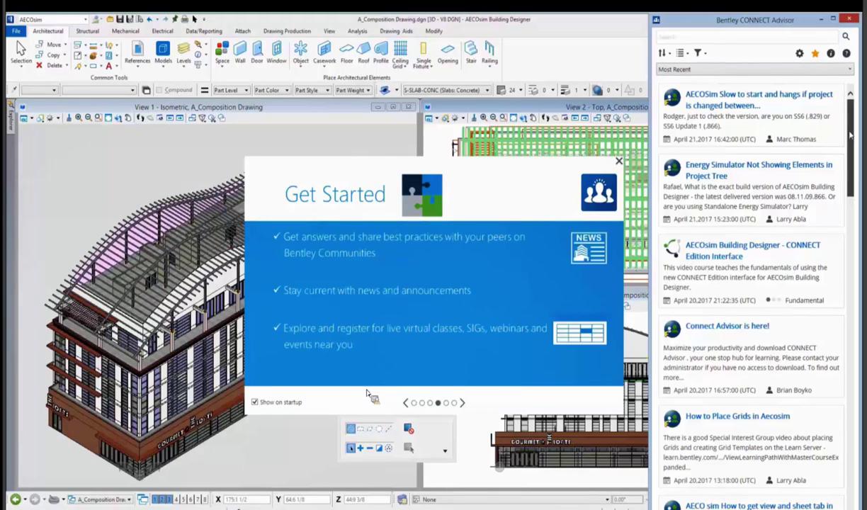
left_click_drag(851, 135, 838, 343)
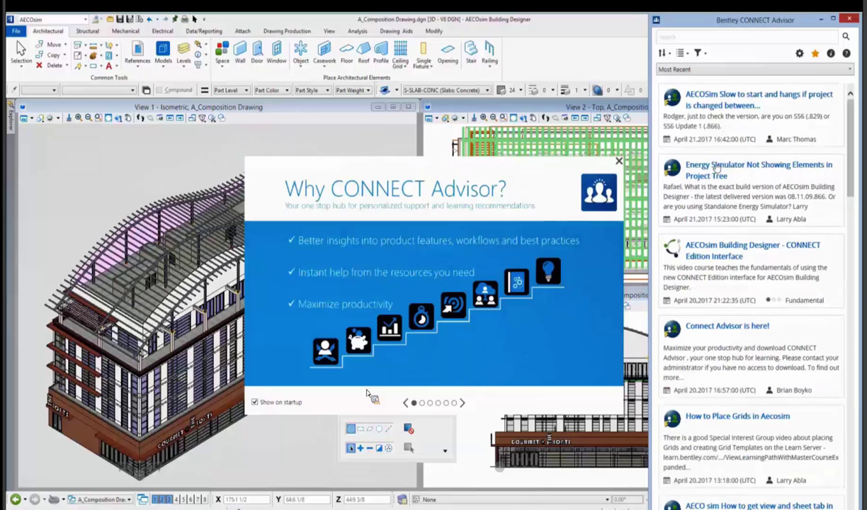
Step: Close the welcome tour and filter the Advisor feed to LEARN and Communities, excluding YouTube
left_click(619, 164)
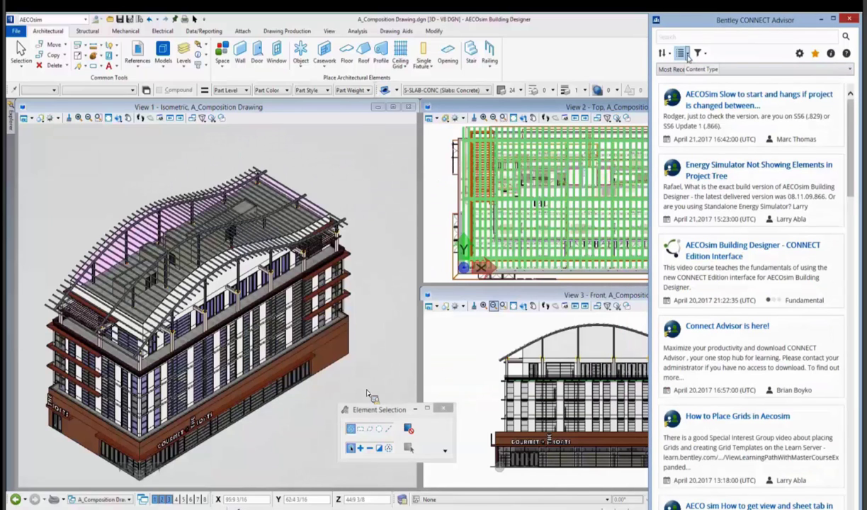
left_click(682, 53)
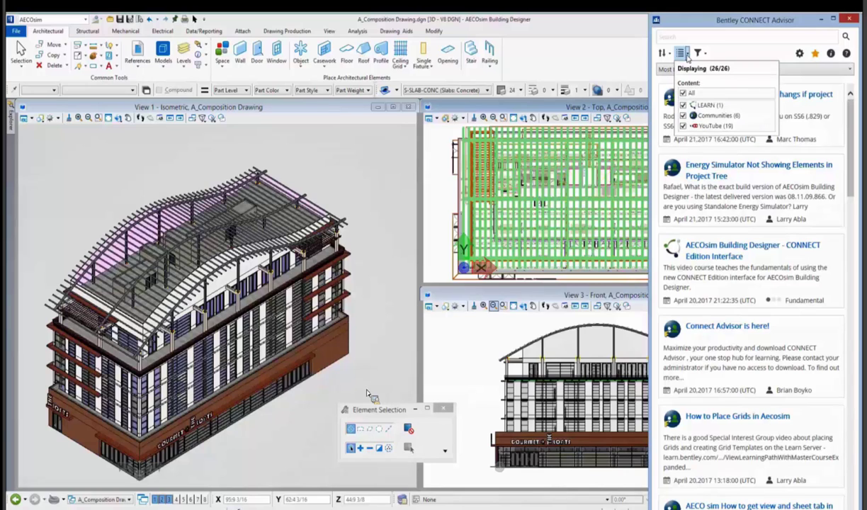
left_click(683, 115)
left_click(683, 105)
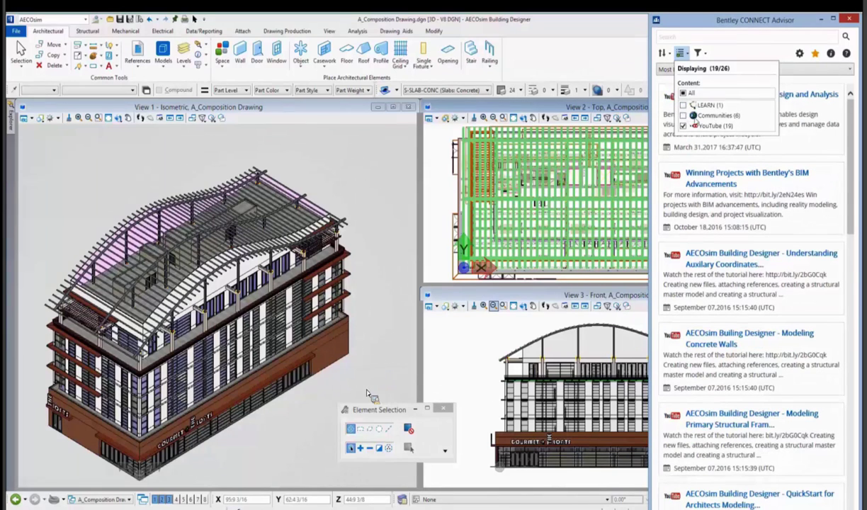
left_click(684, 125)
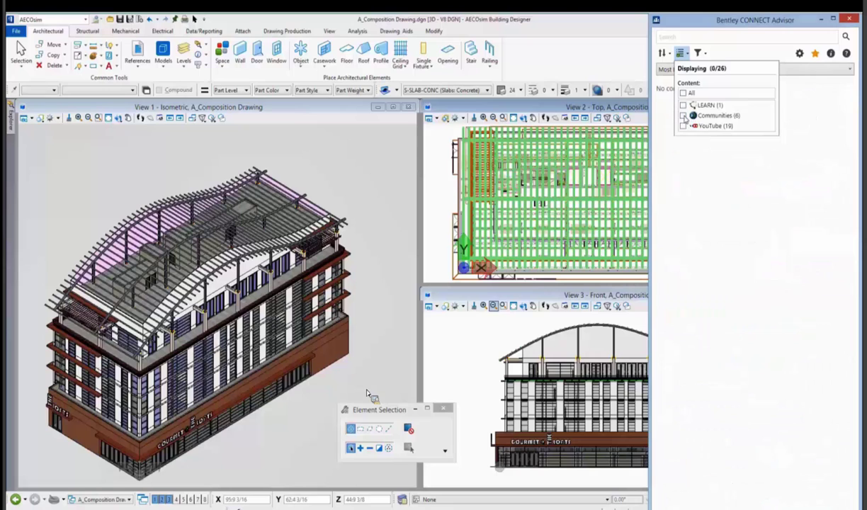
left_click(683, 116)
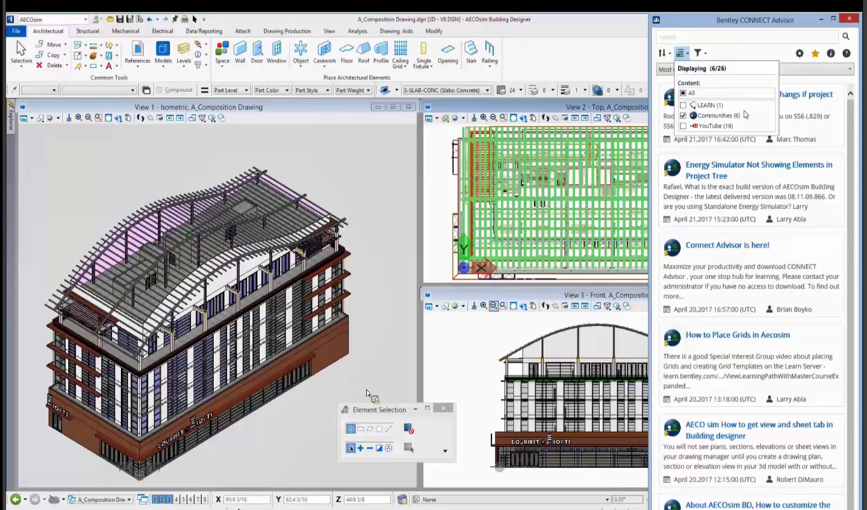
left_click(708, 105)
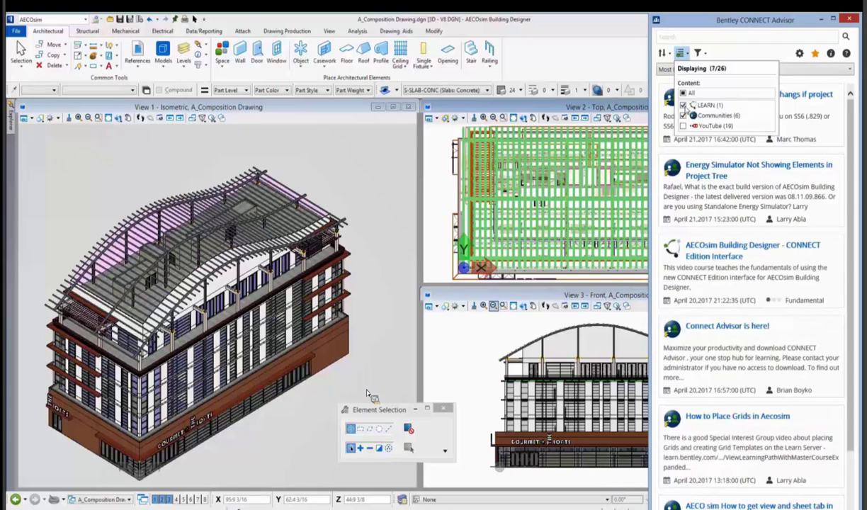
left_click(736, 56)
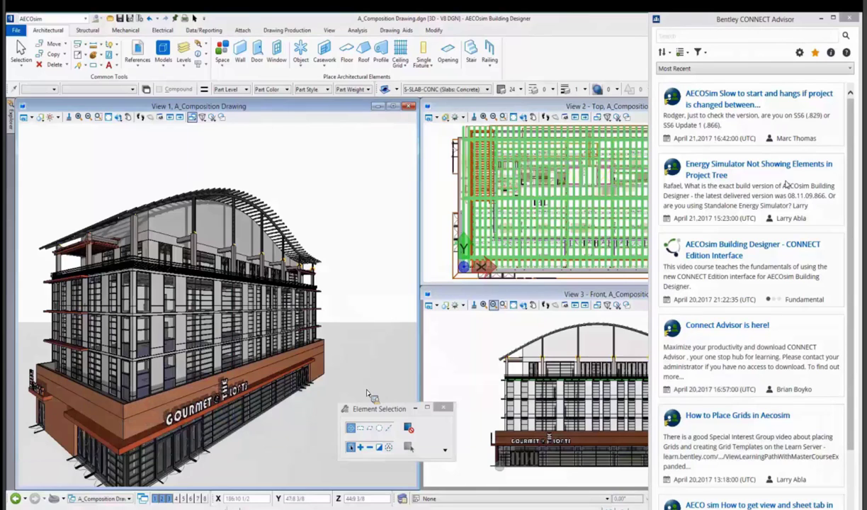
Step: Search the Advisor for 'Facades' and open the 'Highrise Elevations - level of detail' post
left_click(729, 37)
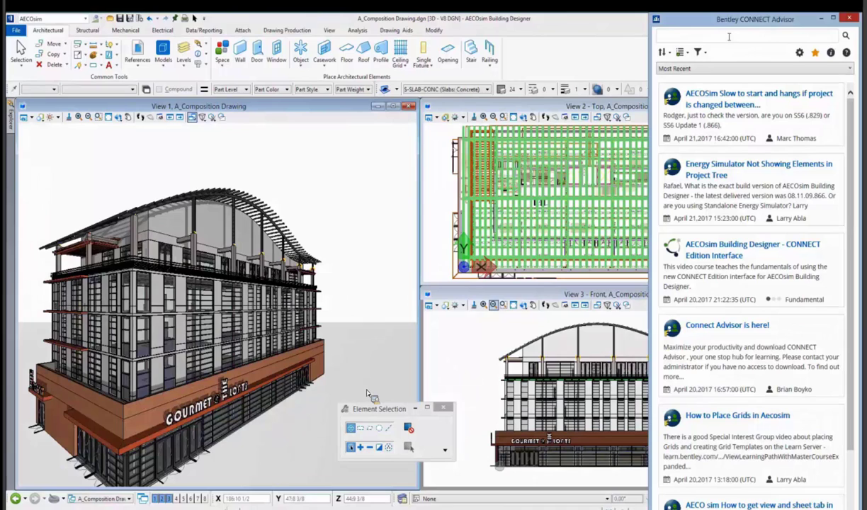
type("Facades")
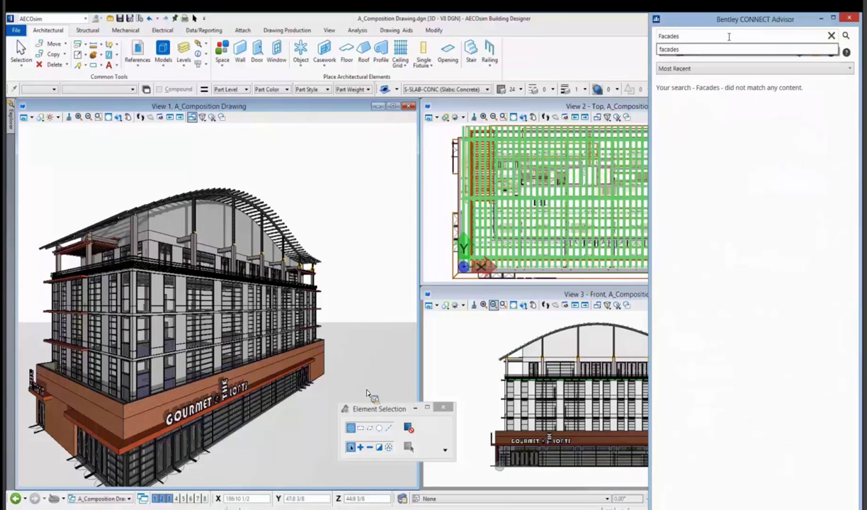
key("Return")
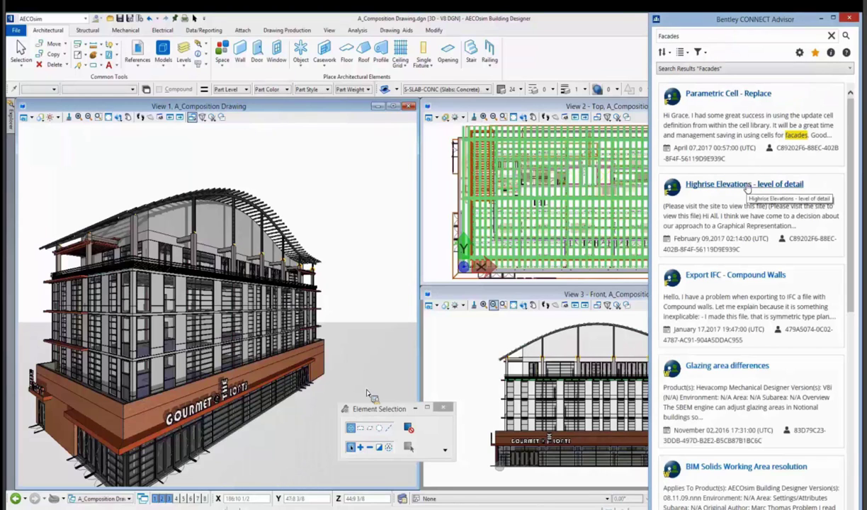
left_click(745, 185)
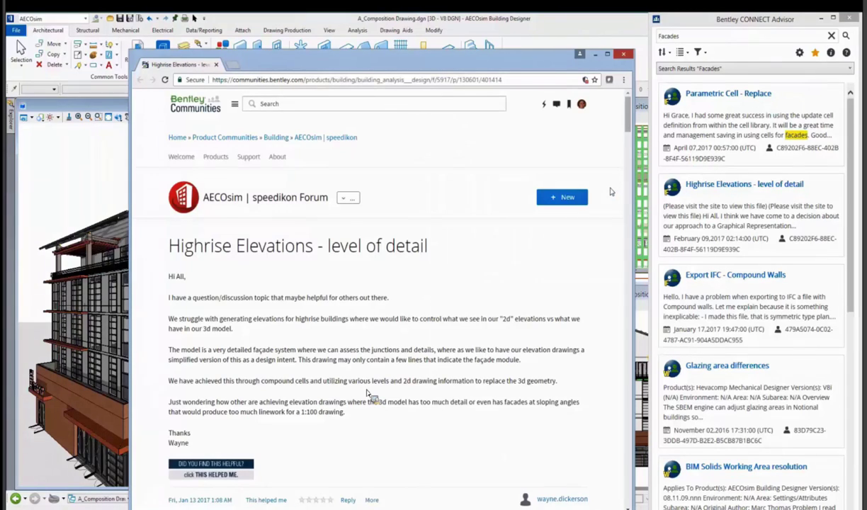
Step: Scroll down through the replies in the Highrise Elevations forum thread
scroll(368, 393, "down", 10)
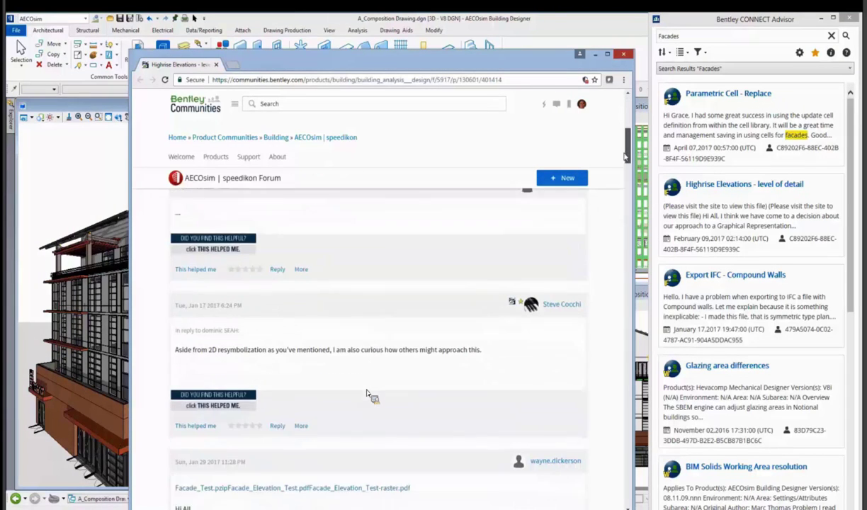
scroll(368, 394, "down", 1)
left_click_drag(624, 168, 620, 195)
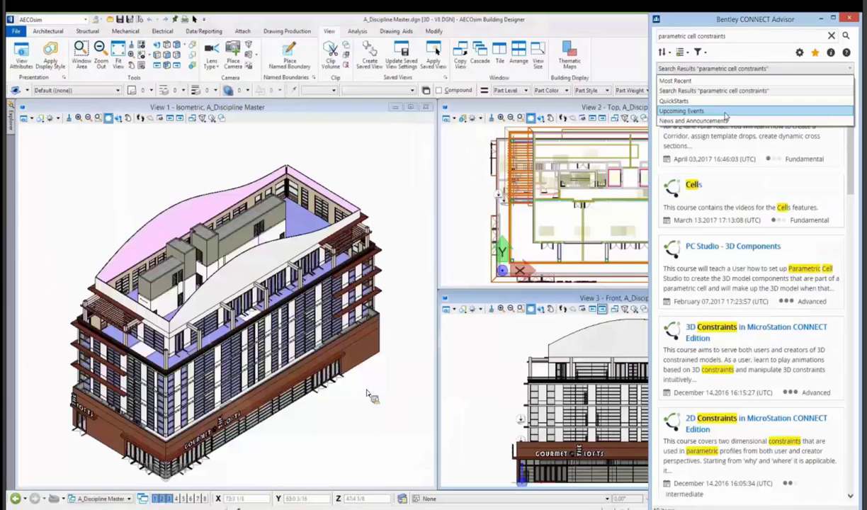
Step: List Upcoming Events in the Advisor, view the SIG Workshop Element Types page, then return to the slideshow
left_click(691, 112)
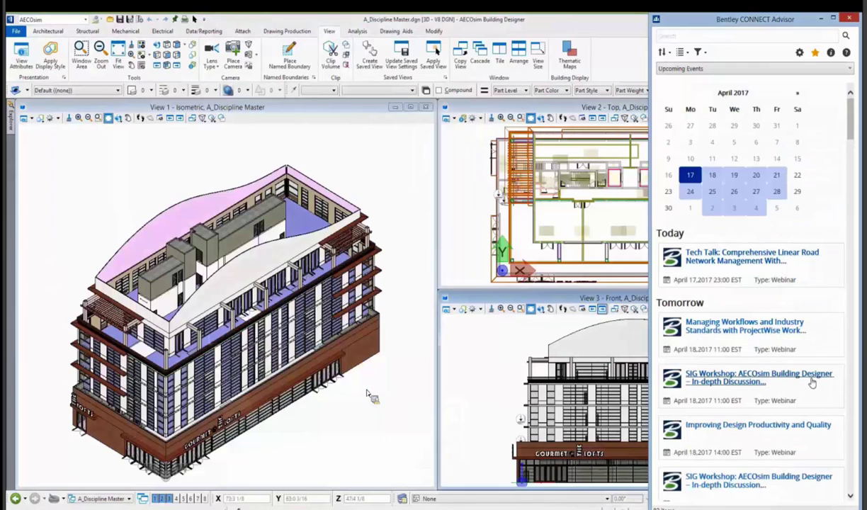
left_click(742, 386)
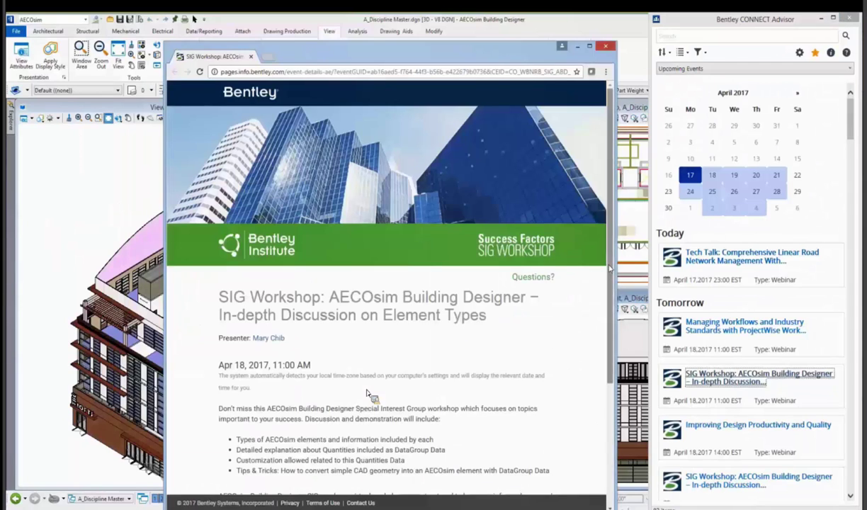
left_click_drag(610, 272, 596, 372)
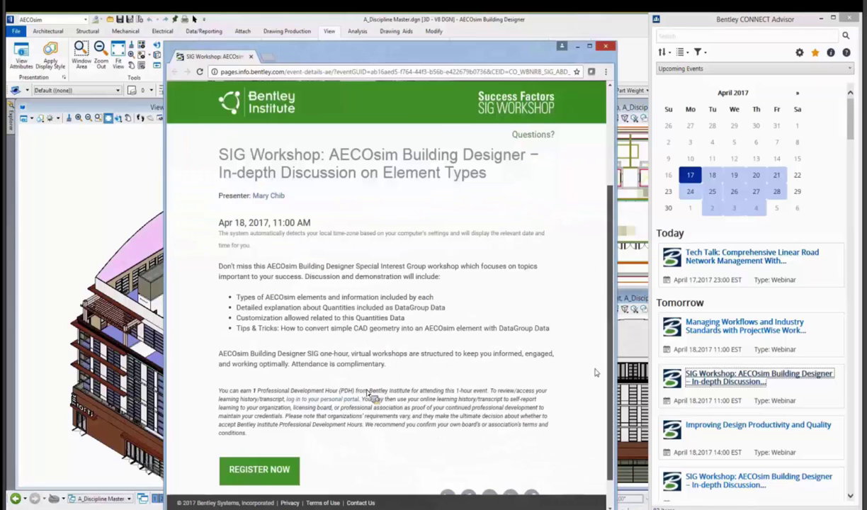
key("alt+Tab")
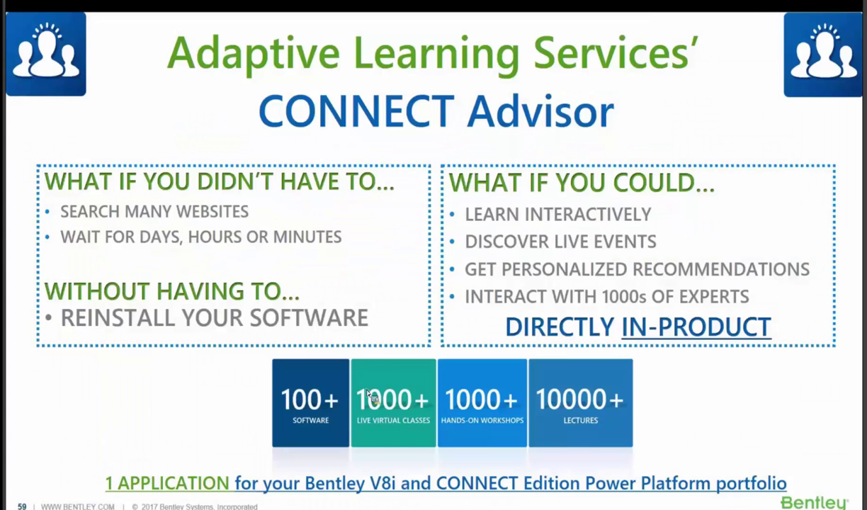